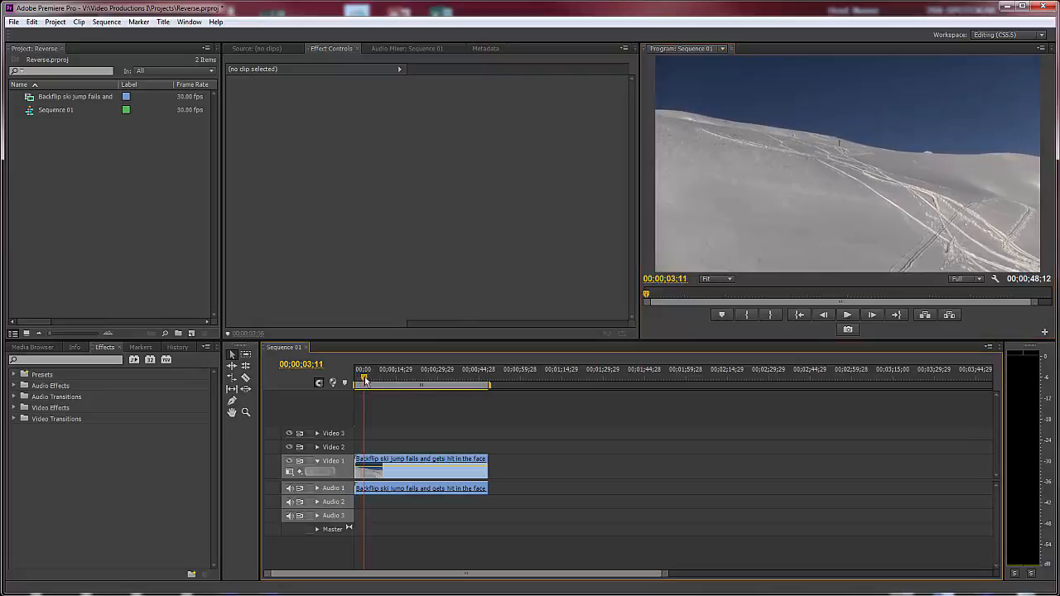
- Reverse the speed of the backflip ski jump clip in Sequence 01
drag(389, 381, 457, 381)
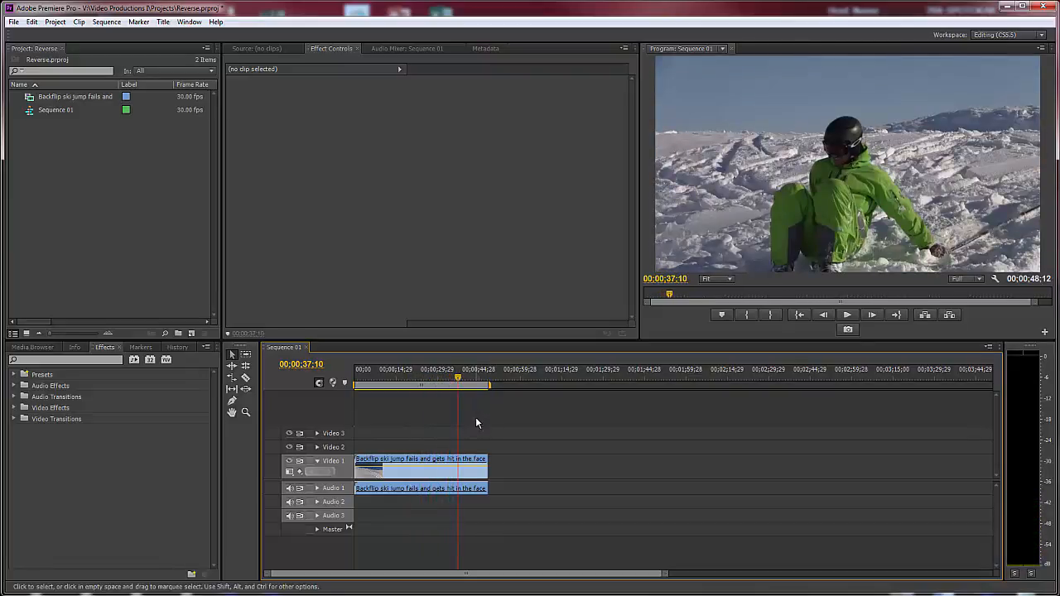
right_click(414, 476)
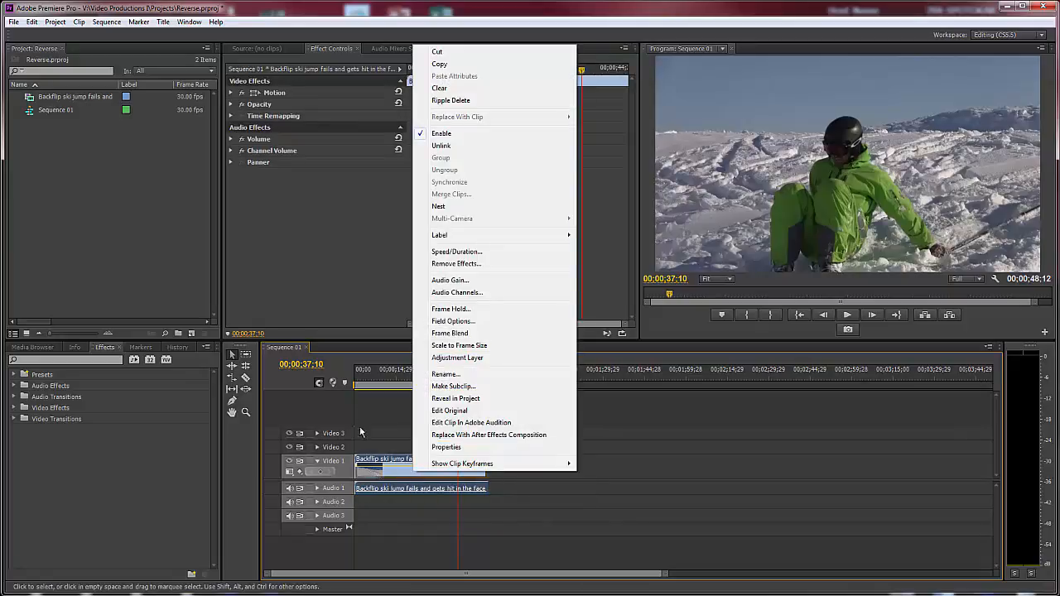
click(456, 252)
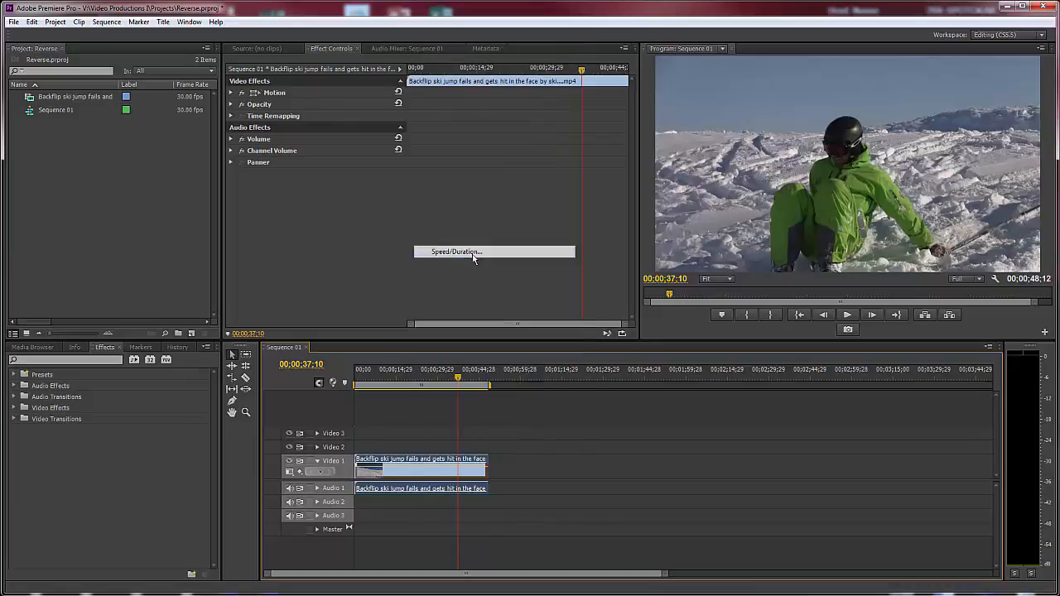
click(485, 310)
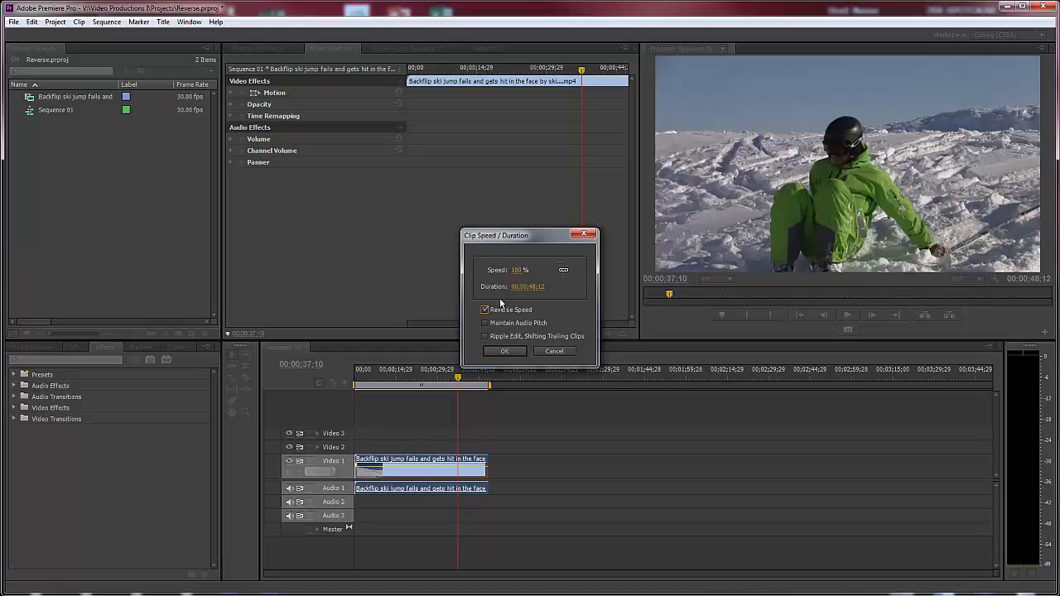
click(504, 351)
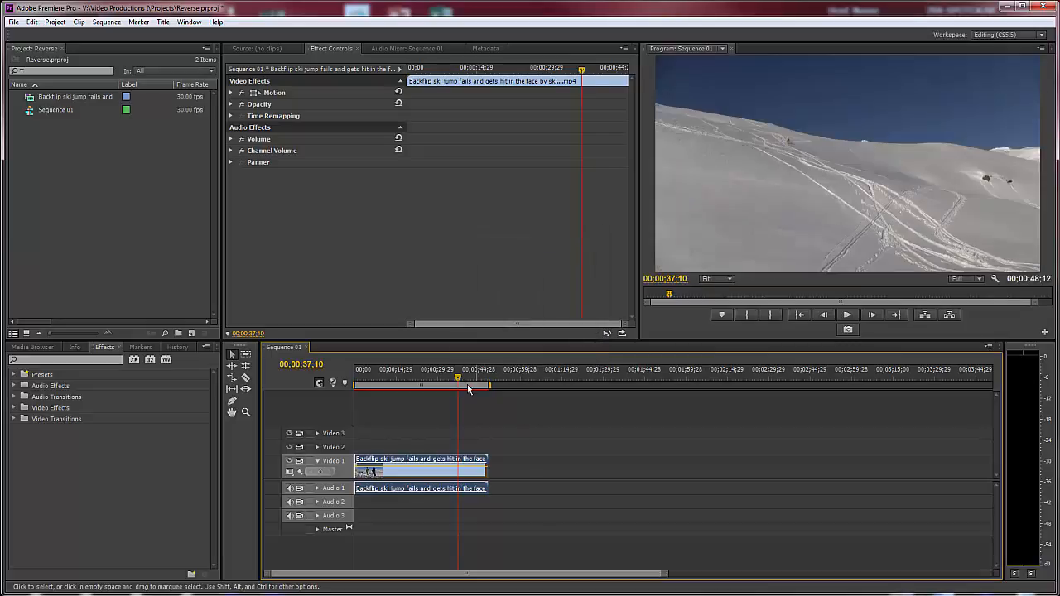
- Play the reversed clip near its start and again from 00;00;28;05 to check the backward motion
drag(462, 382, 365, 383)
click(846, 315)
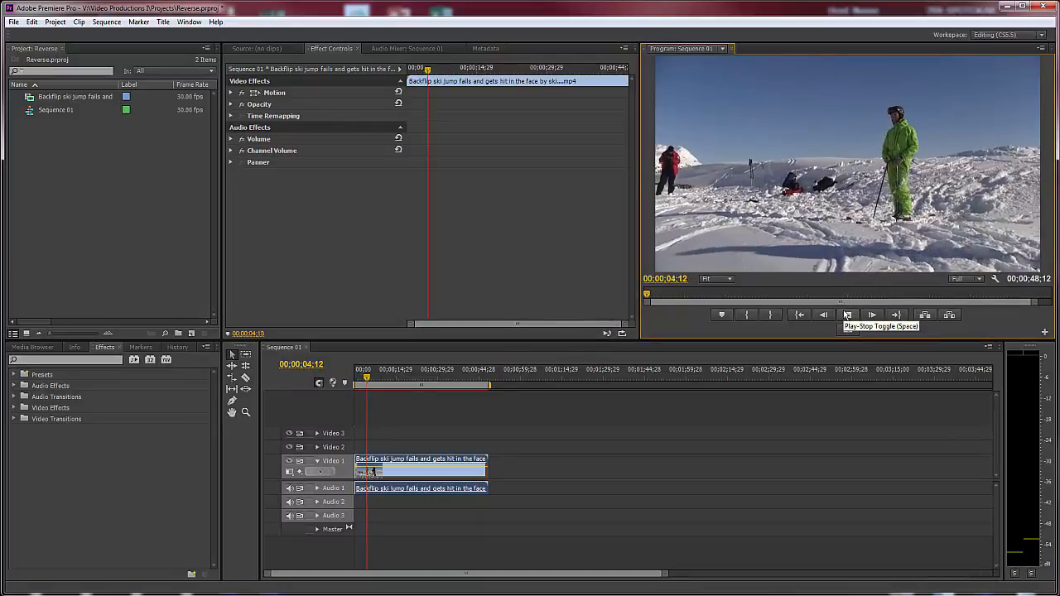
click(382, 380)
drag(381, 380, 433, 378)
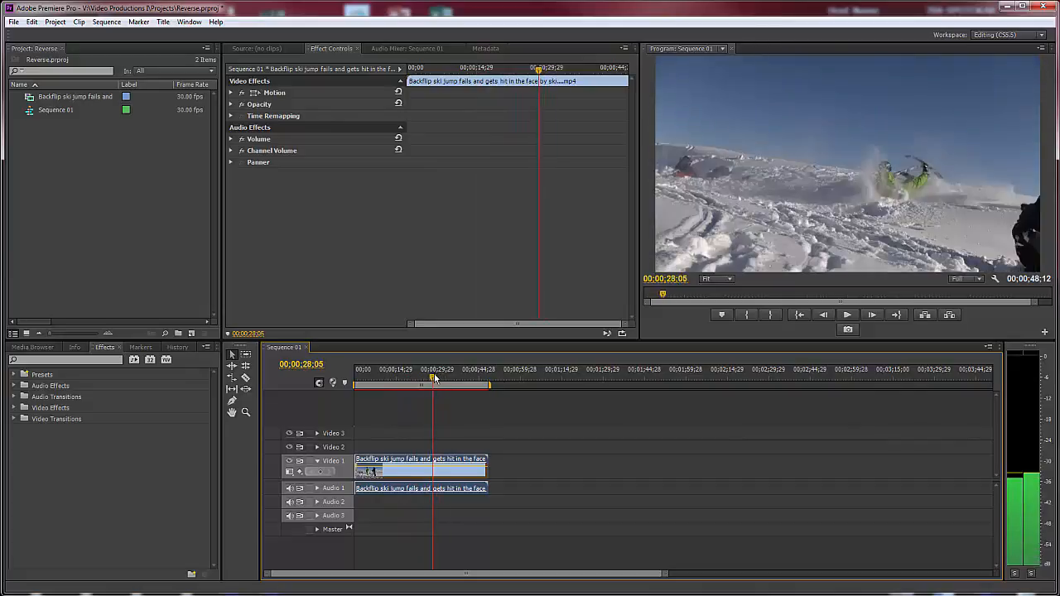
click(846, 315)
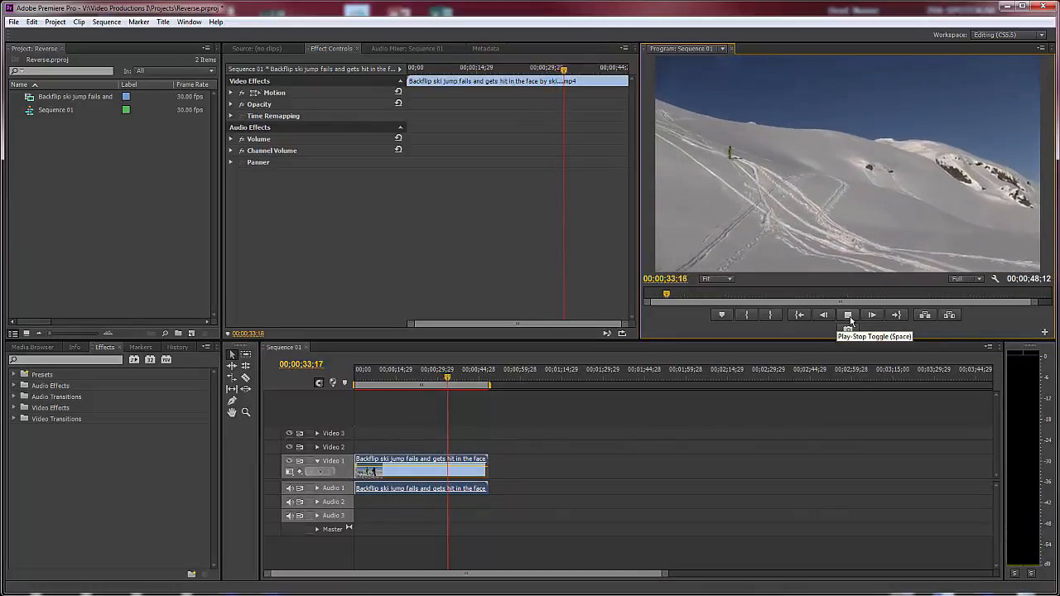
click(849, 319)
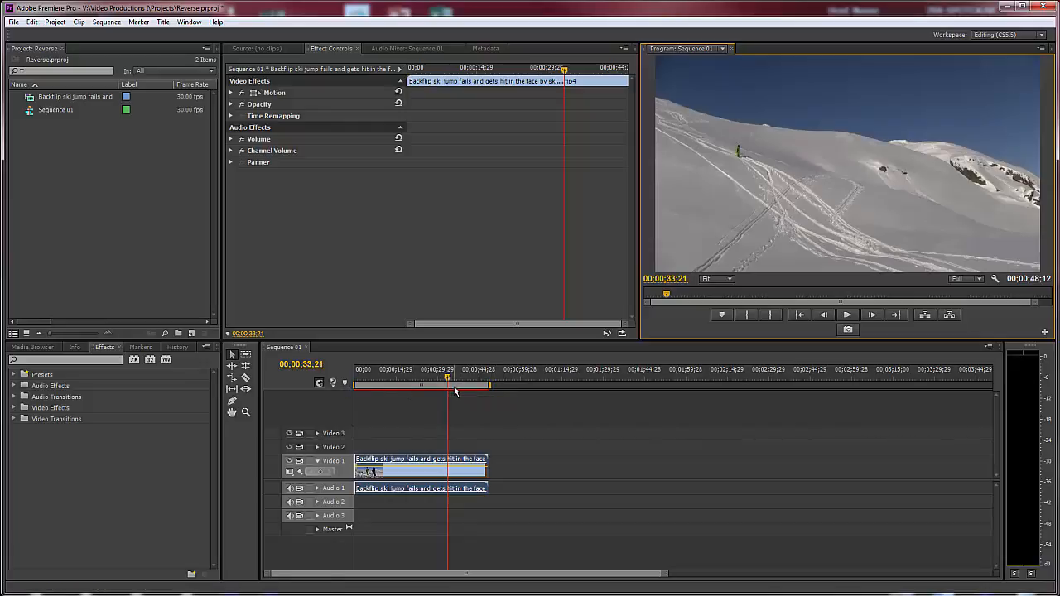
- Render the entire work area of Sequence 01
click(107, 22)
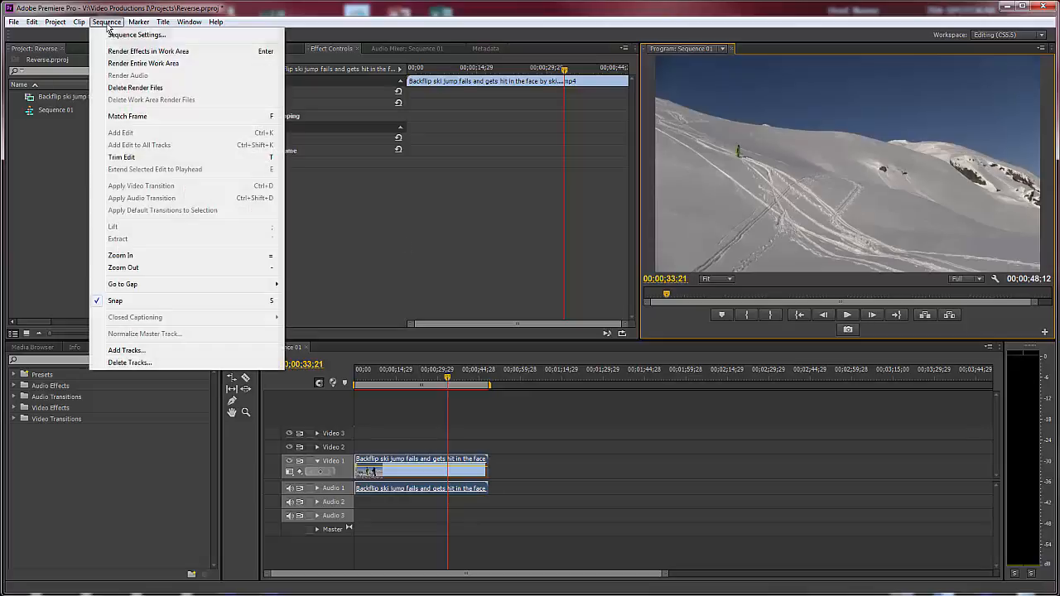
click(129, 67)
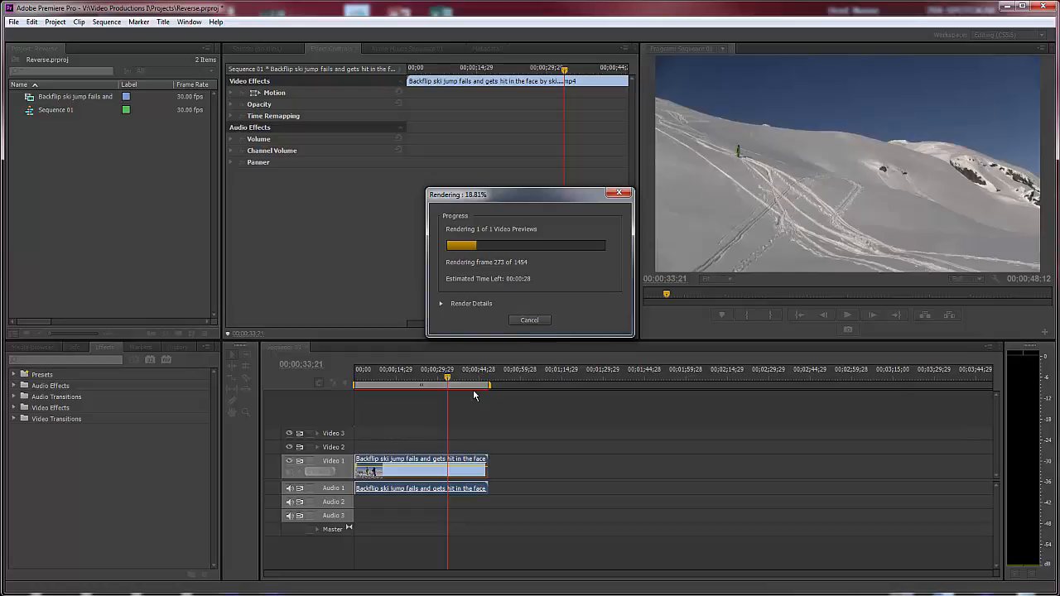
key(Escape)
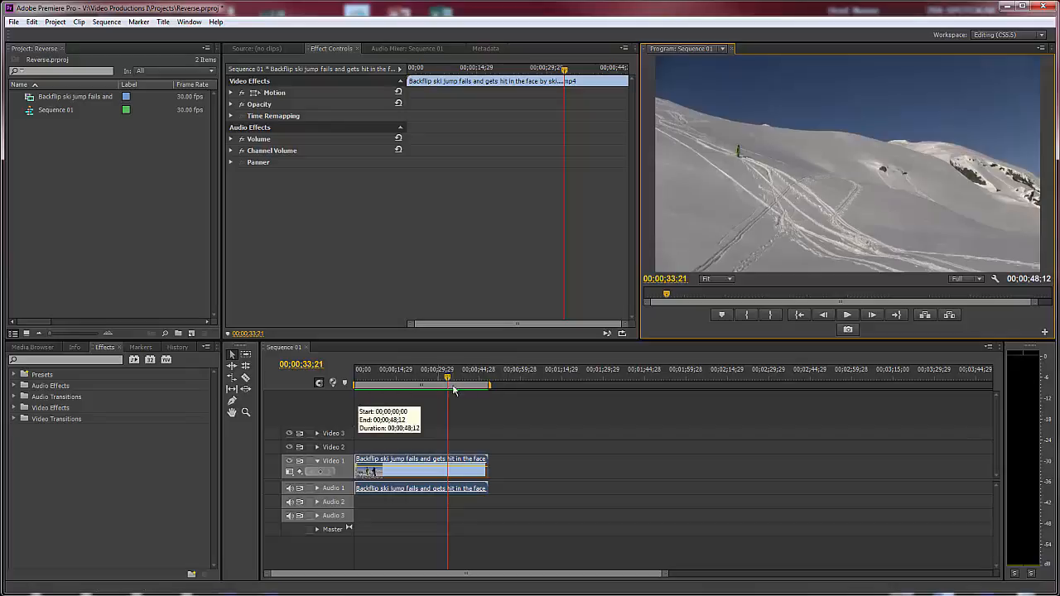
- Play a short part of the rendered sequence around the skier's crash to check its playback
drag(447, 380, 421, 379)
click(847, 315)
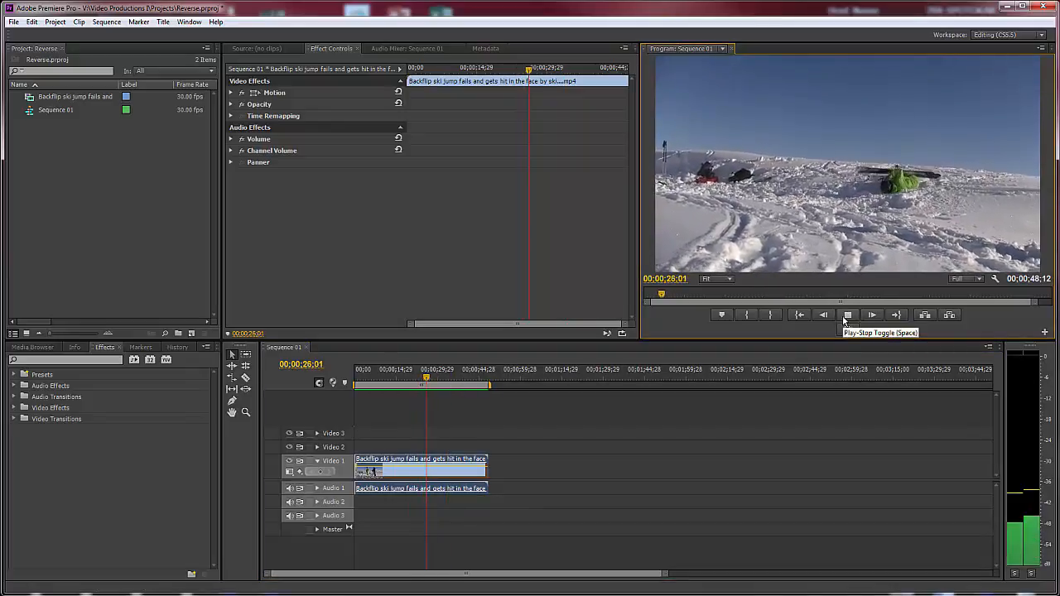
click(846, 316)
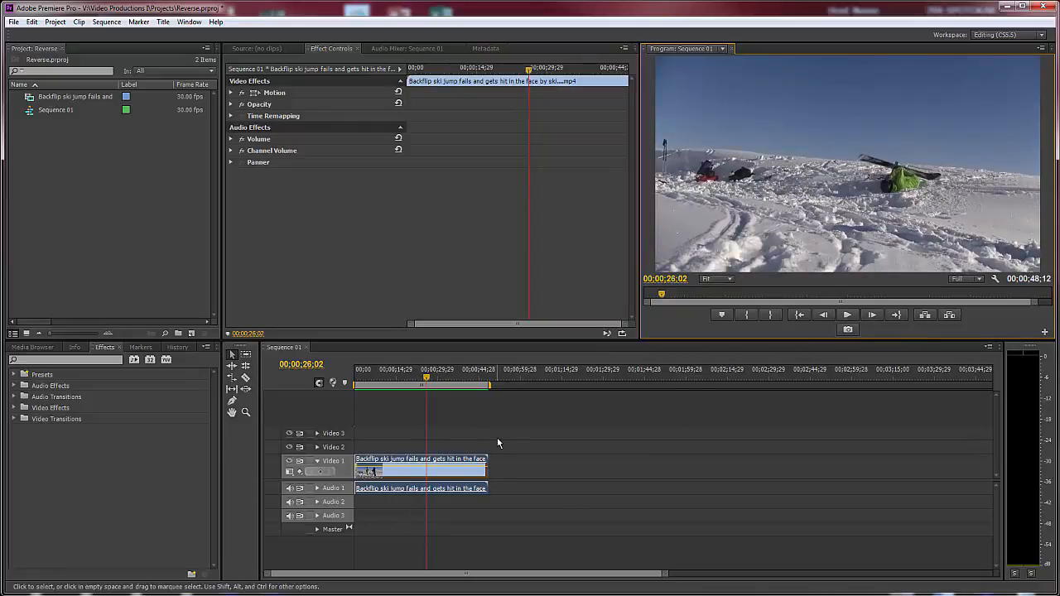
- Trim the start of the reversed clip to 00;00;08;29 and ripple delete the gap in front of it
drag(430, 383, 379, 388)
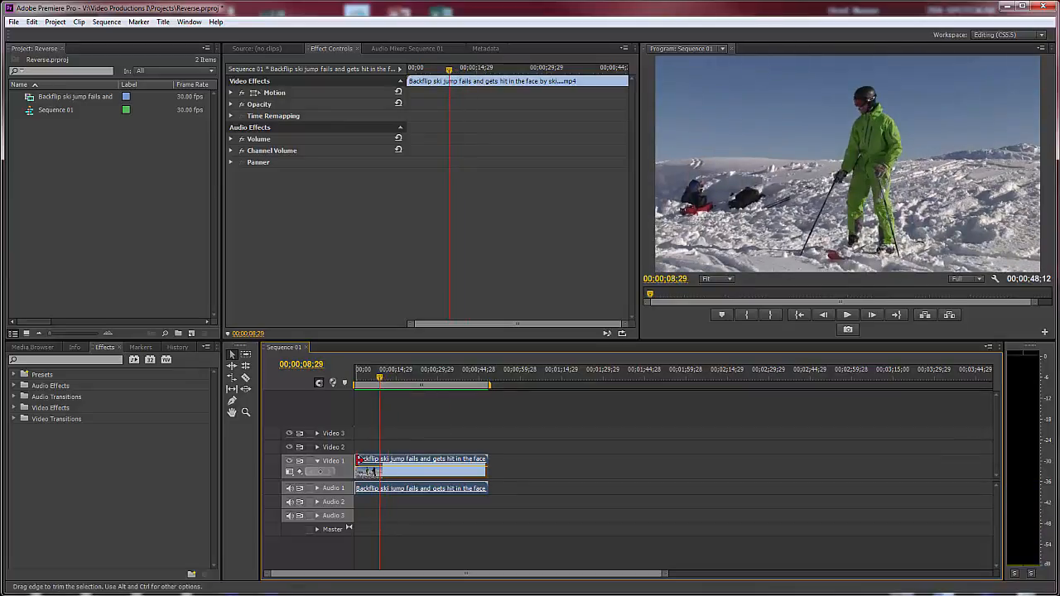
drag(358, 461, 381, 459)
drag(380, 387, 467, 391)
right_click(373, 470)
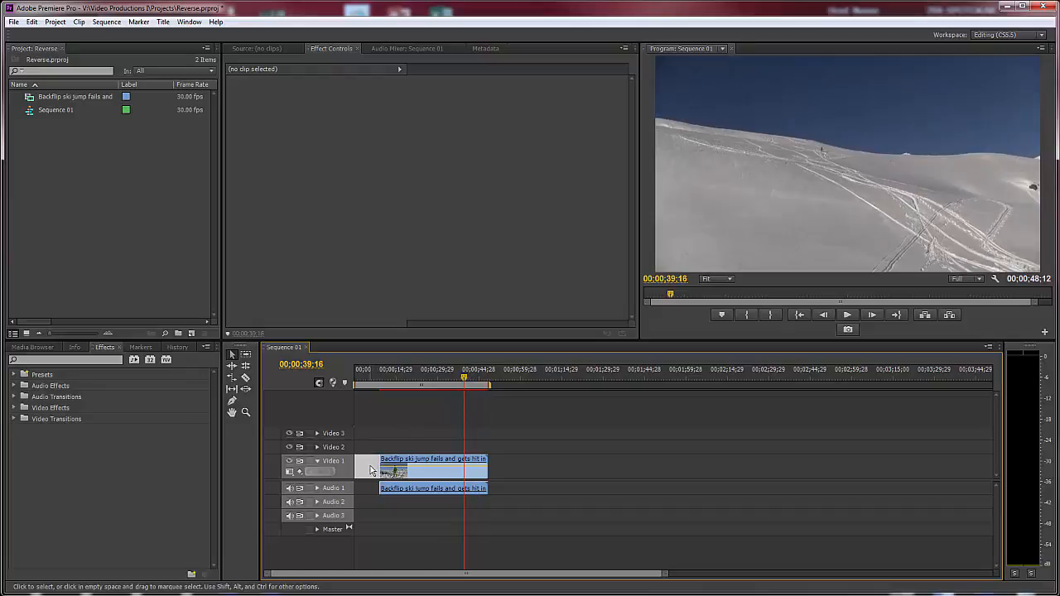
click(402, 473)
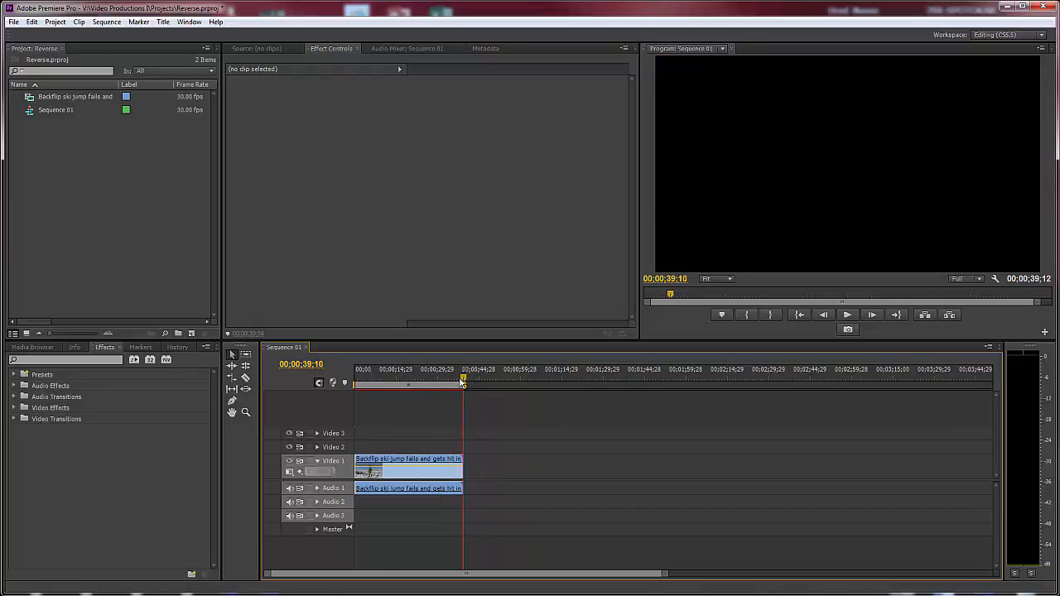
- Split the reversed clip at 00;00;21;05 with the Razor tool
drag(406, 385, 397, 384)
key(equal)
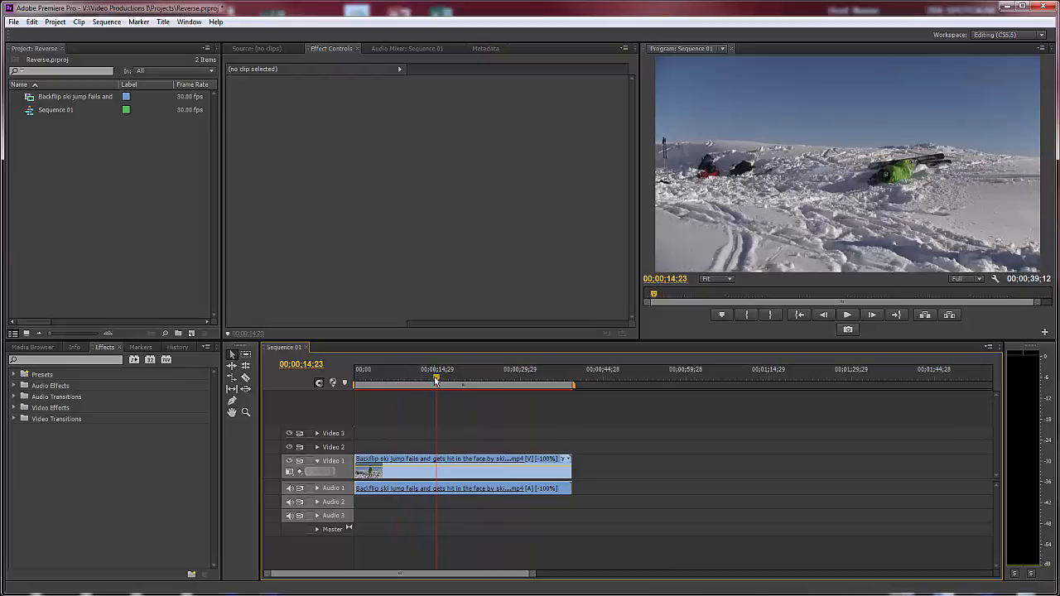
drag(436, 380, 471, 380)
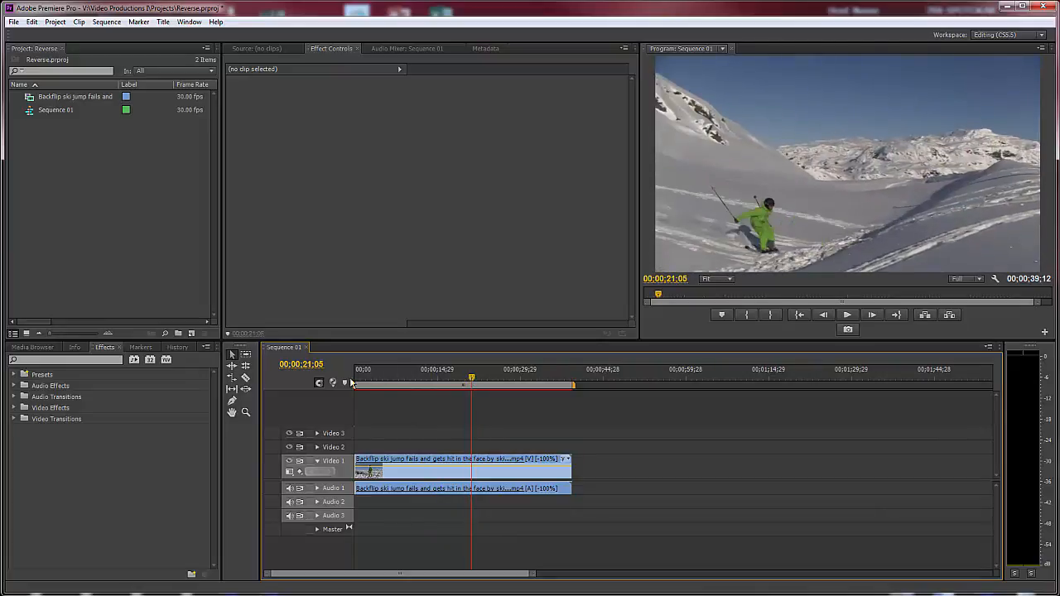
click(245, 377)
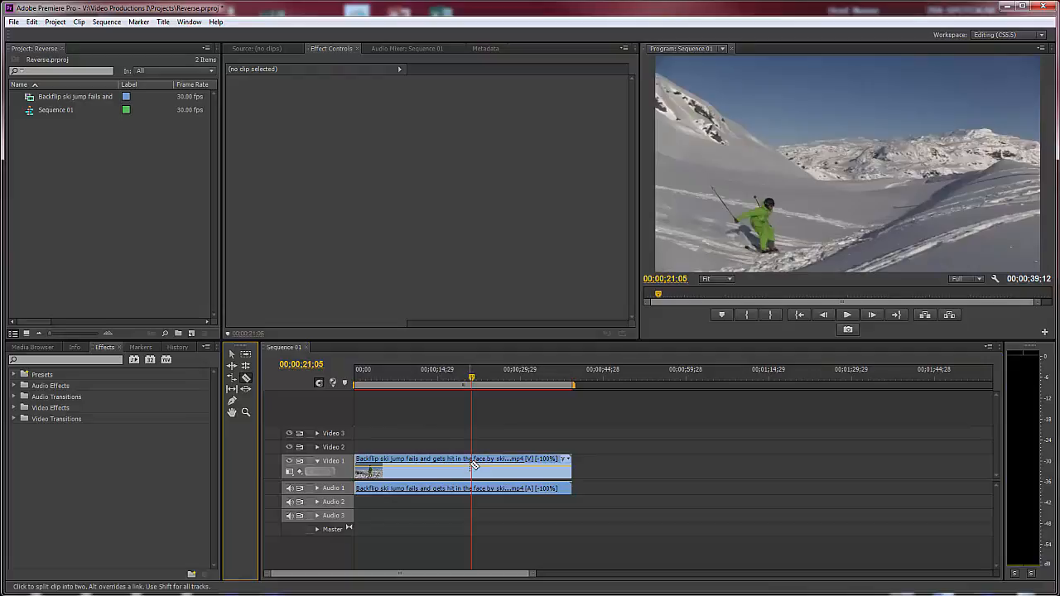
click(472, 466)
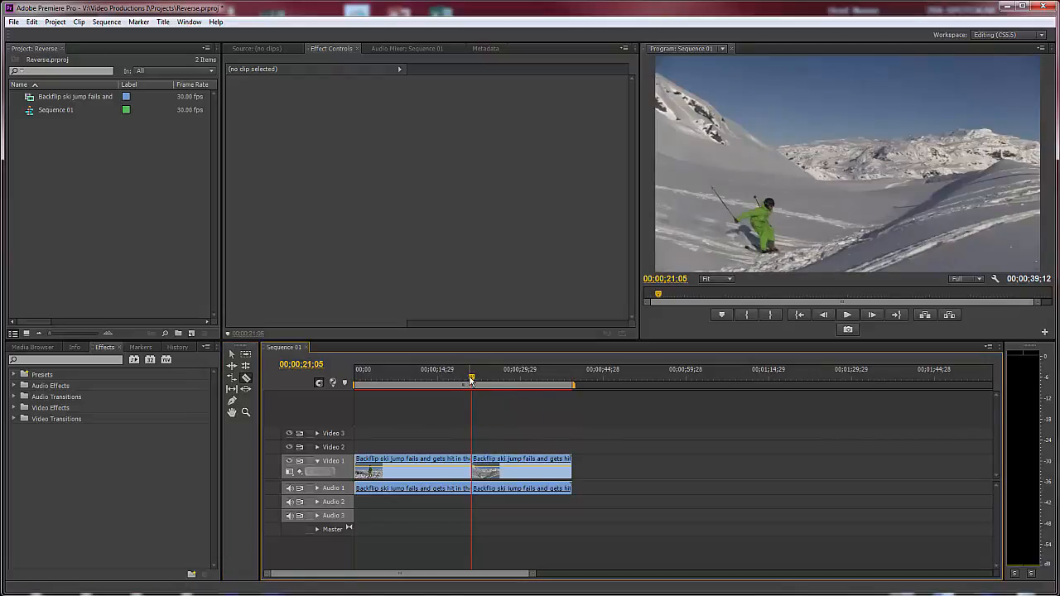
- Speed up the second clip with the Rate Stretch tool so that it ends at 00;00;26;08
drag(471, 380, 499, 387)
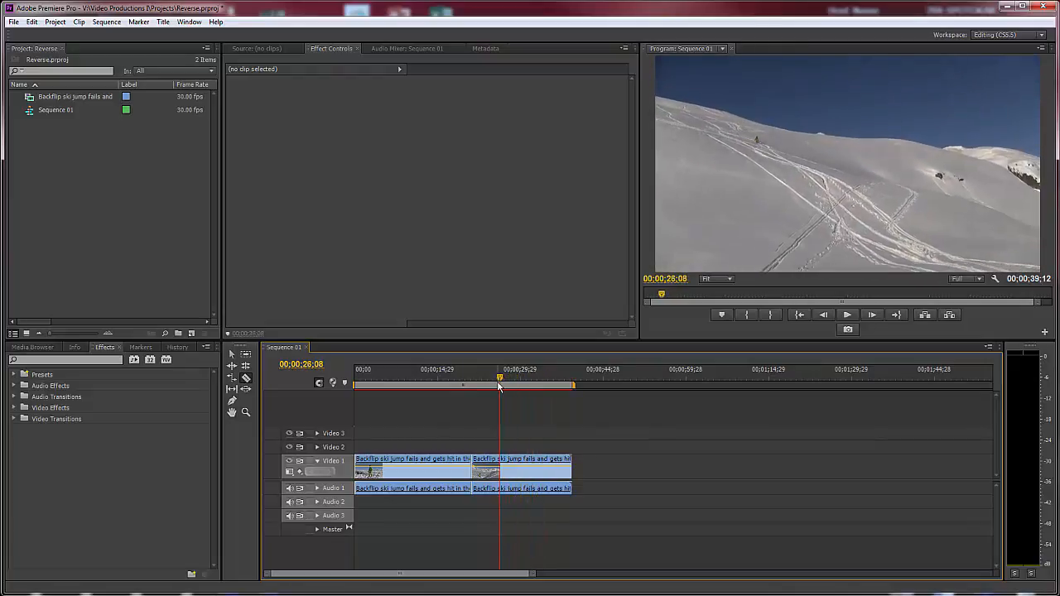
click(233, 377)
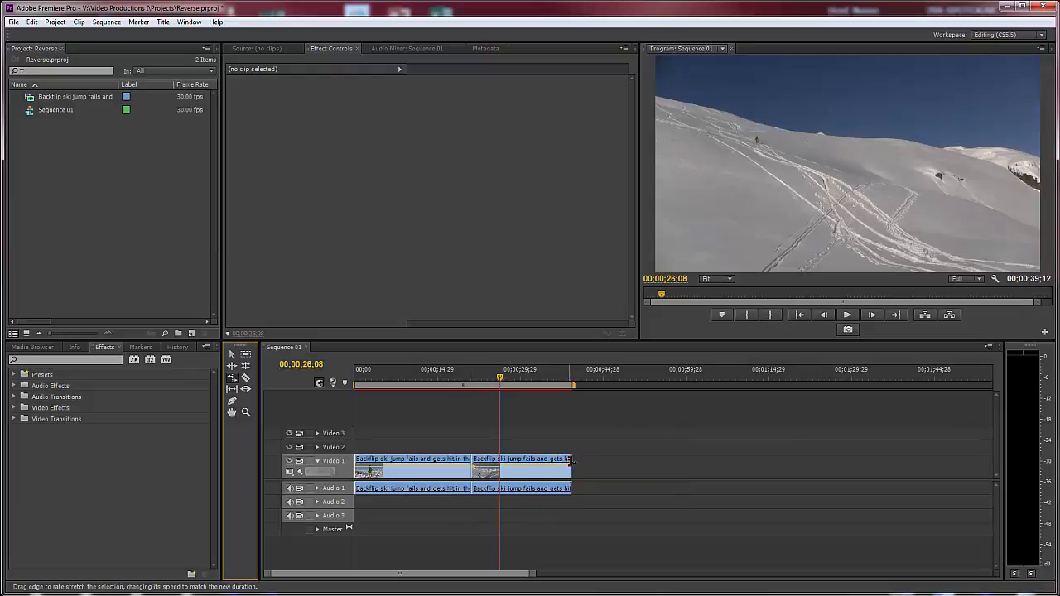
drag(572, 462, 527, 462)
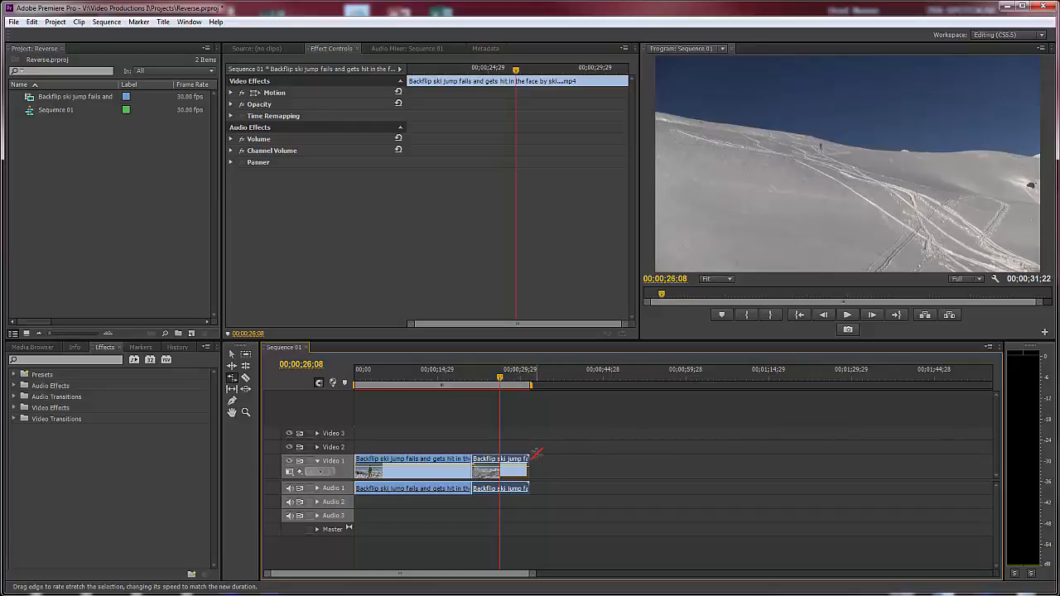
drag(526, 460, 499, 461)
- Play the sequence from 00;00;19;26 into the sped-up last clip to check its pace
drag(500, 385, 465, 383)
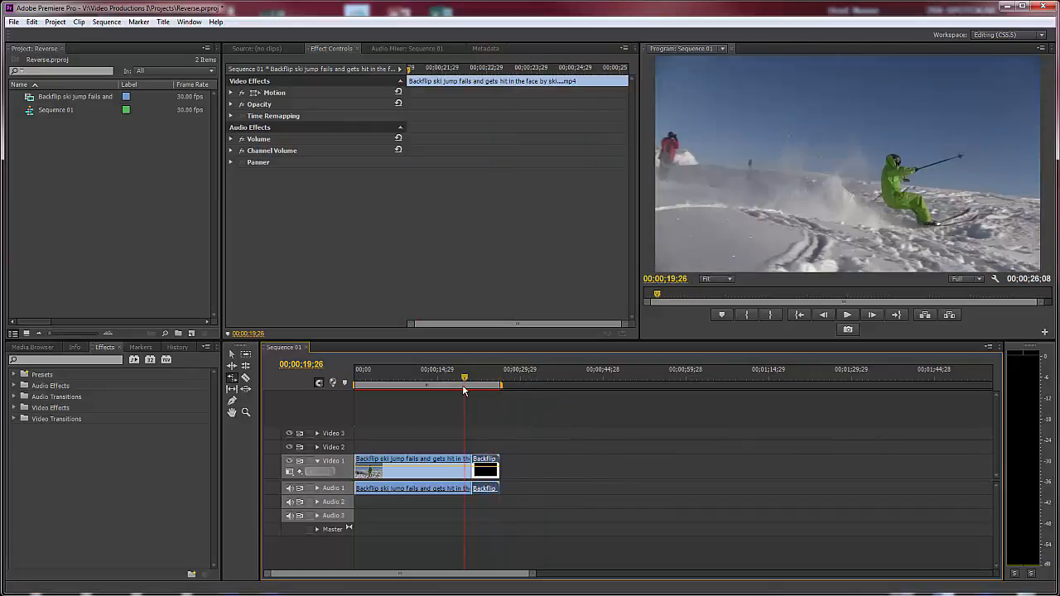
click(844, 316)
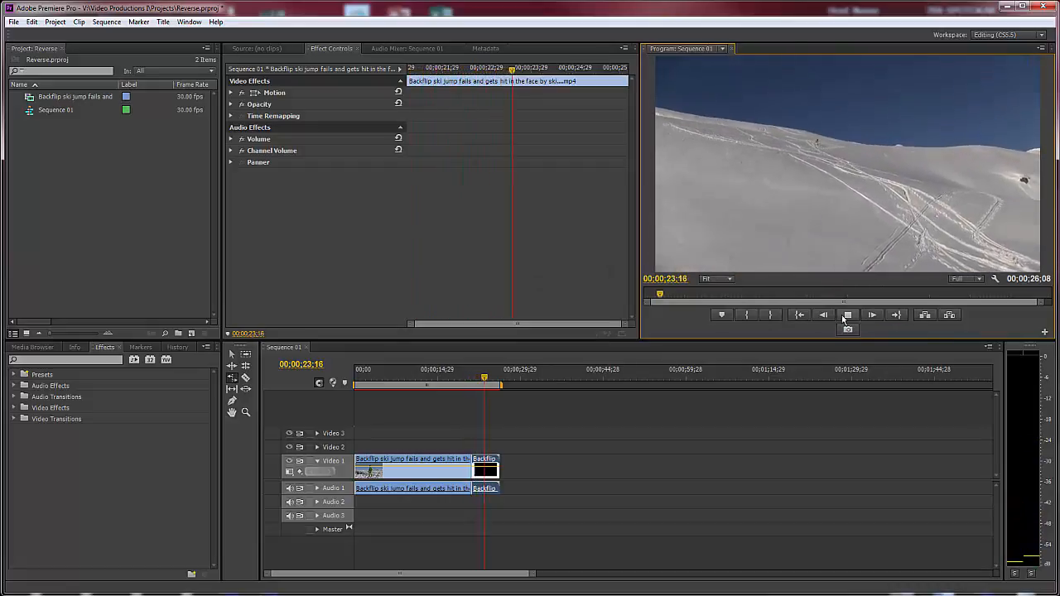
click(847, 316)
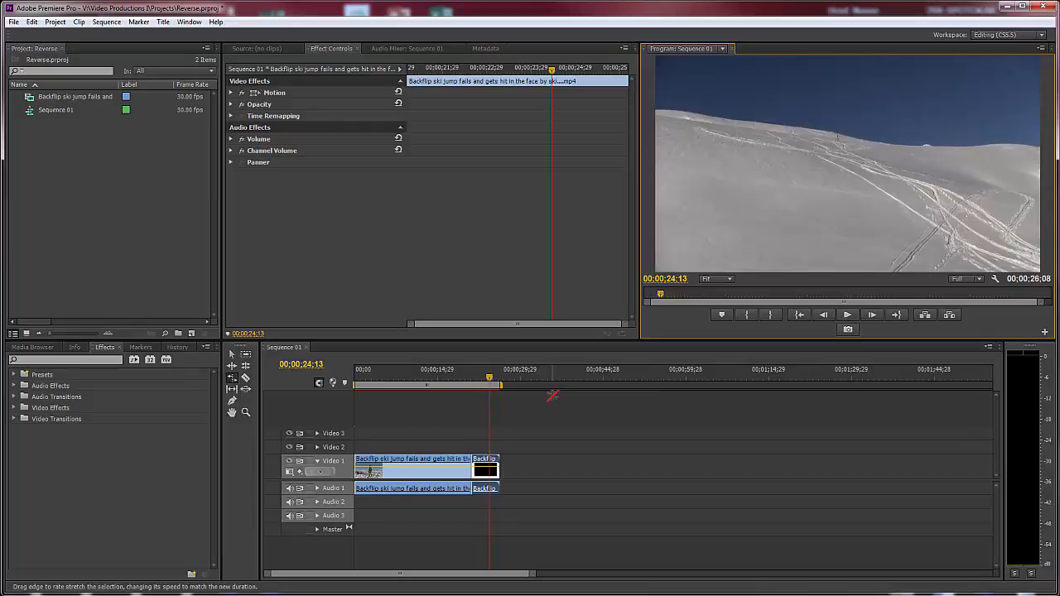
- Split the first clip at 00;00;19;26 and move the last clip along the track to end at 00;00;35;13, leaving a gap
drag(490, 383, 464, 388)
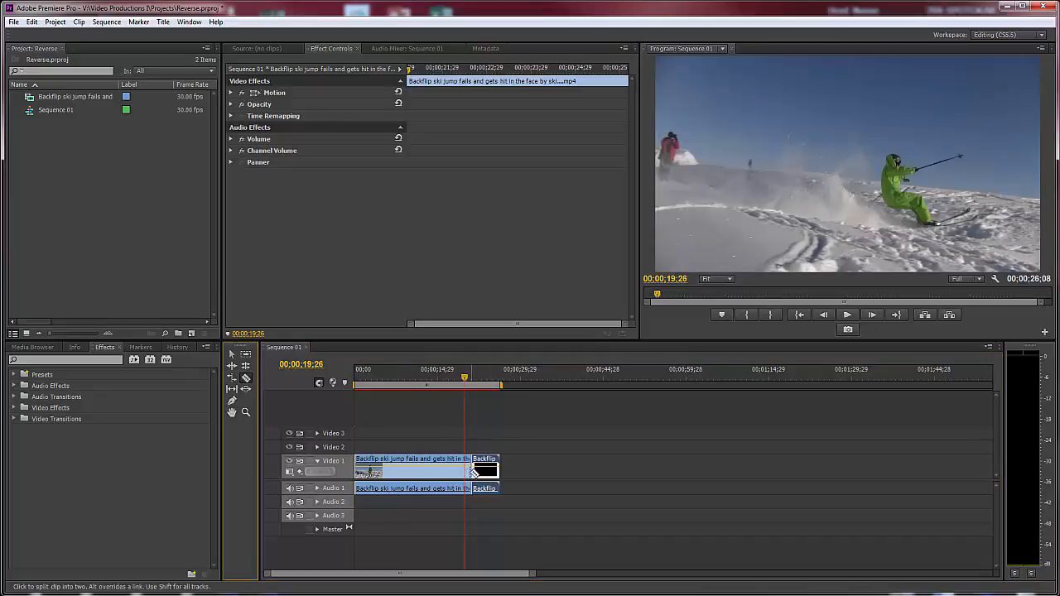
click(468, 468)
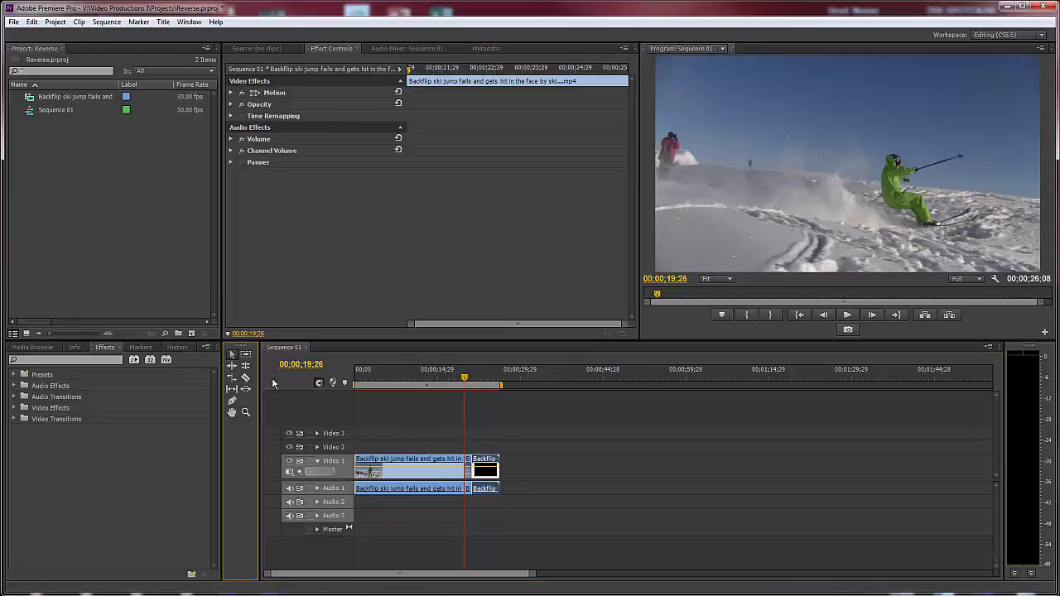
click(231, 354)
drag(487, 466, 537, 467)
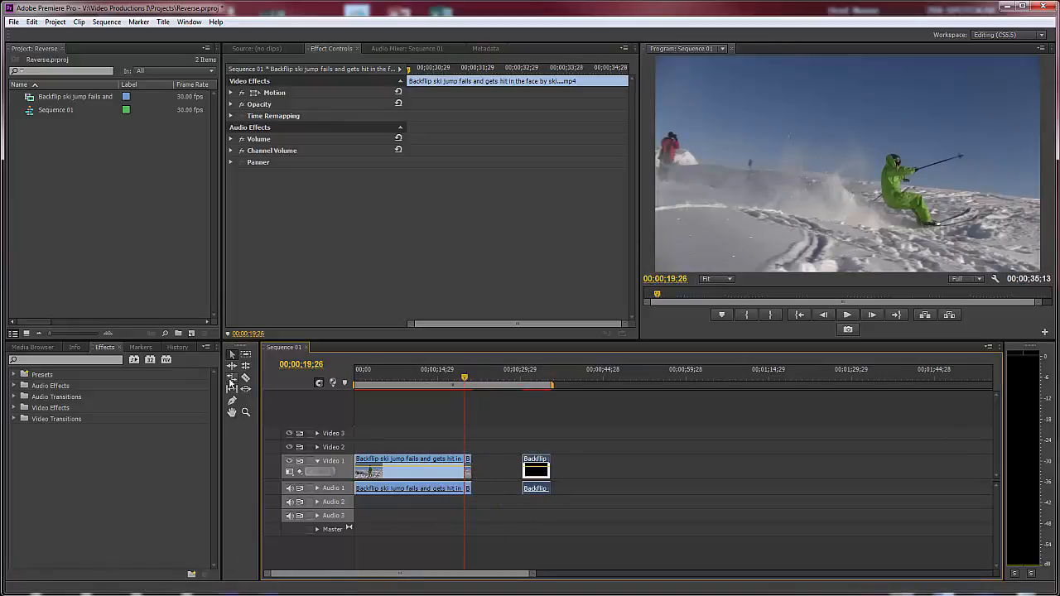
- Slow down the short middle clip with the Rate Stretch tool so it fills the gap up to the last clip
click(232, 378)
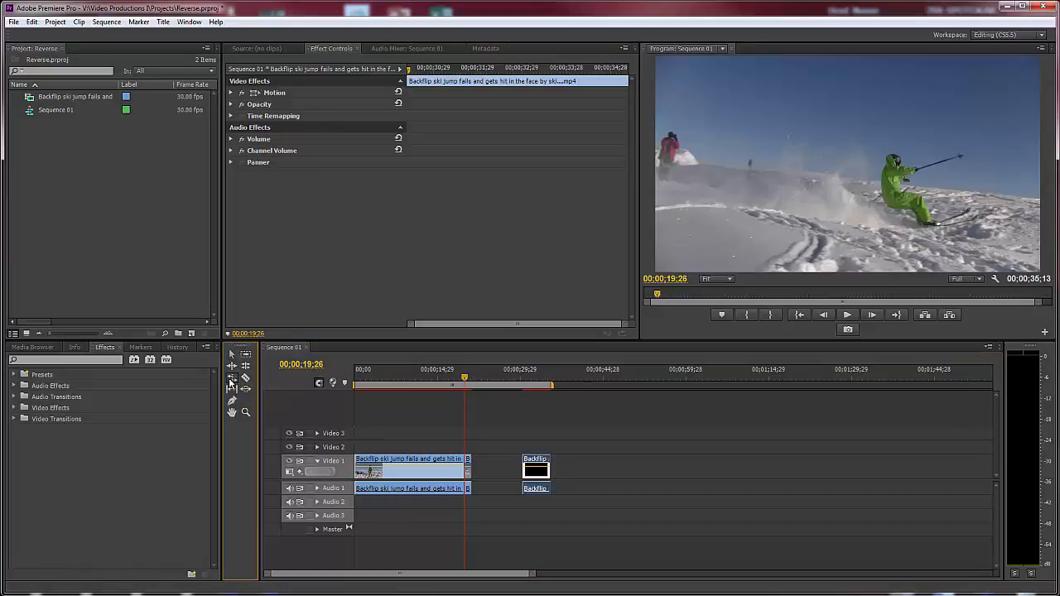
drag(472, 458, 483, 457)
click(495, 458)
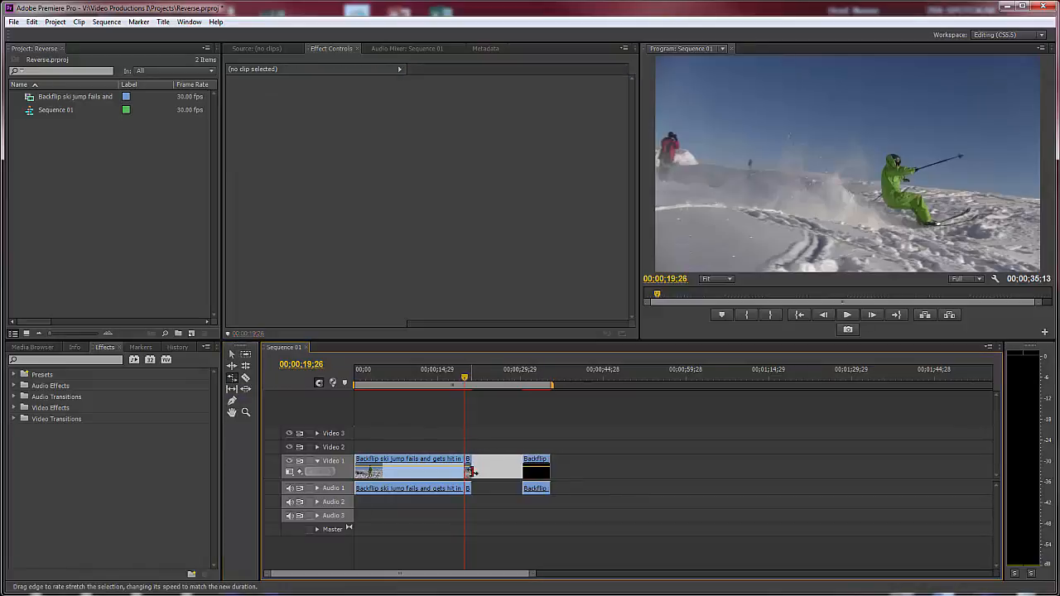
click(487, 470)
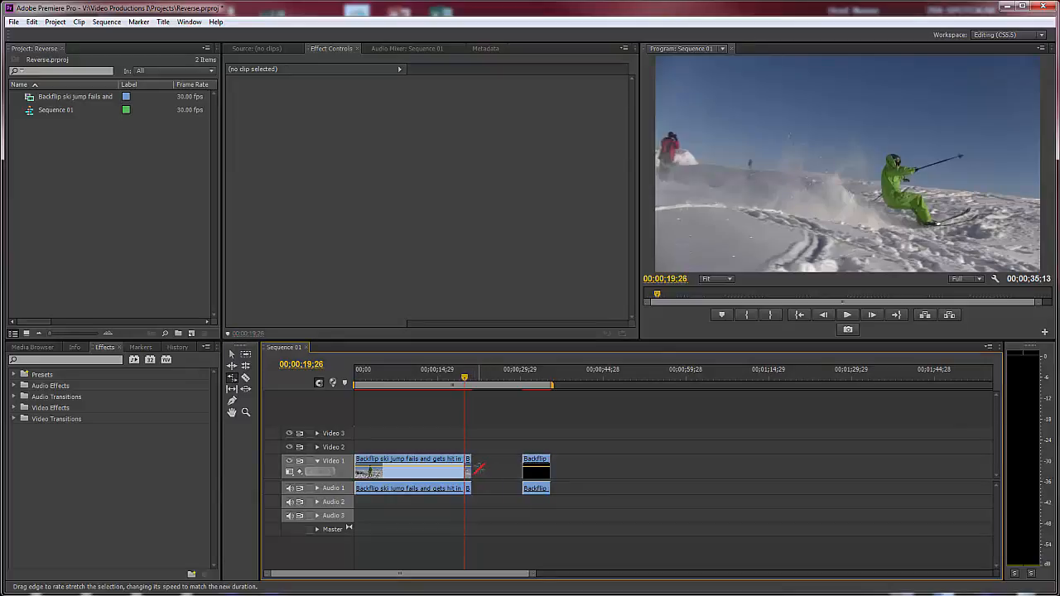
key(equal)
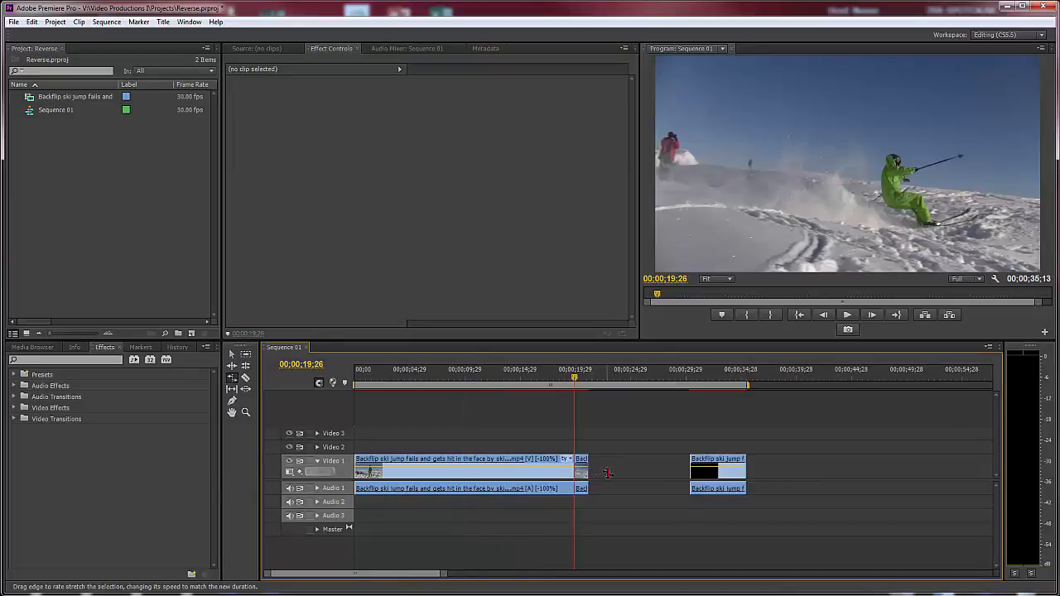
click(589, 472)
drag(586, 473, 683, 471)
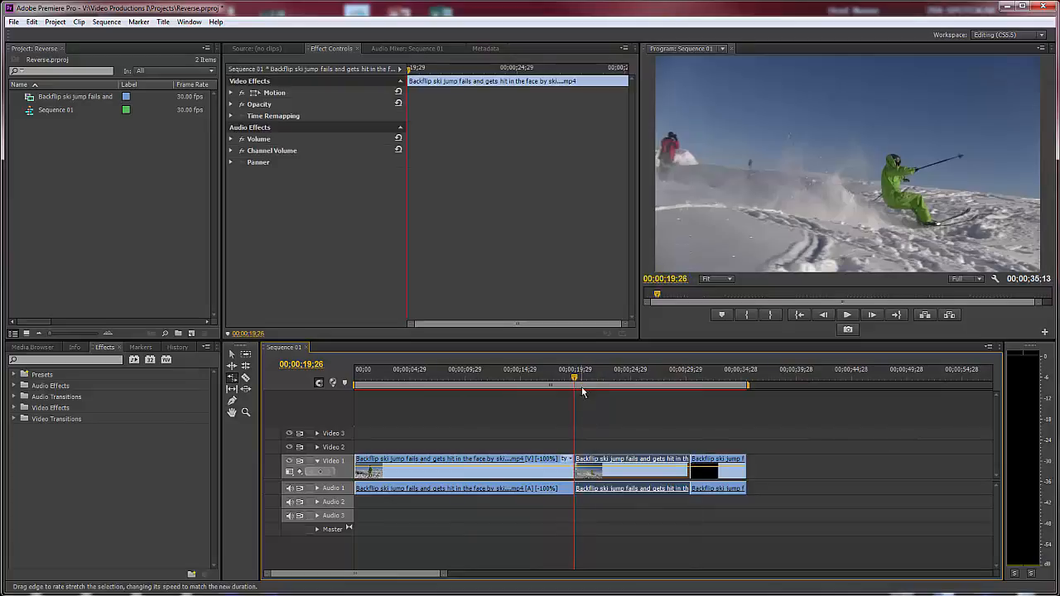
- Play the sequence from 00;00;19;03 into the slowed middle clip to check its pace
drag(575, 380, 567, 381)
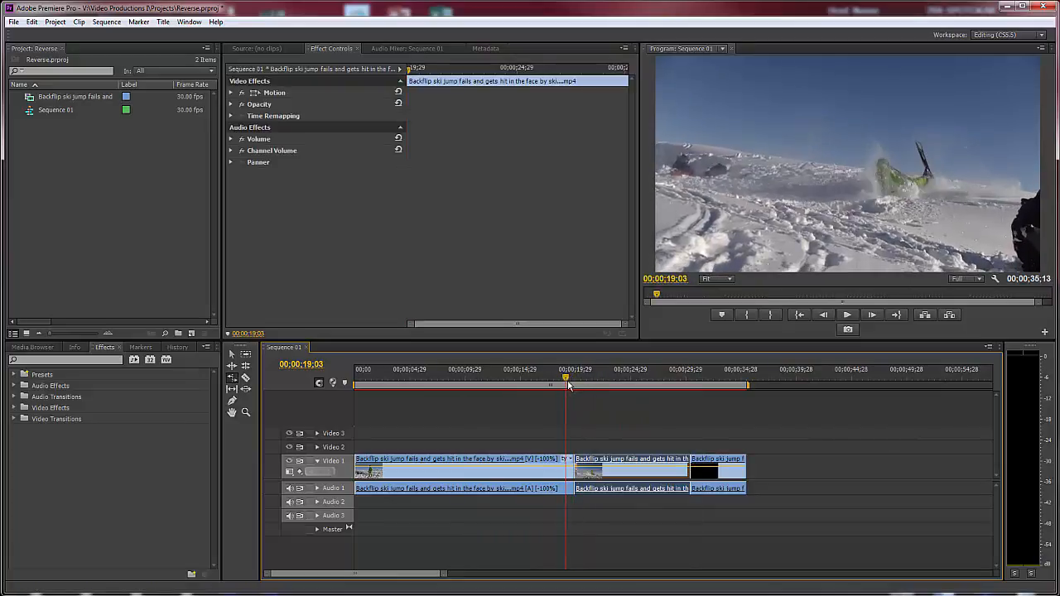
click(856, 316)
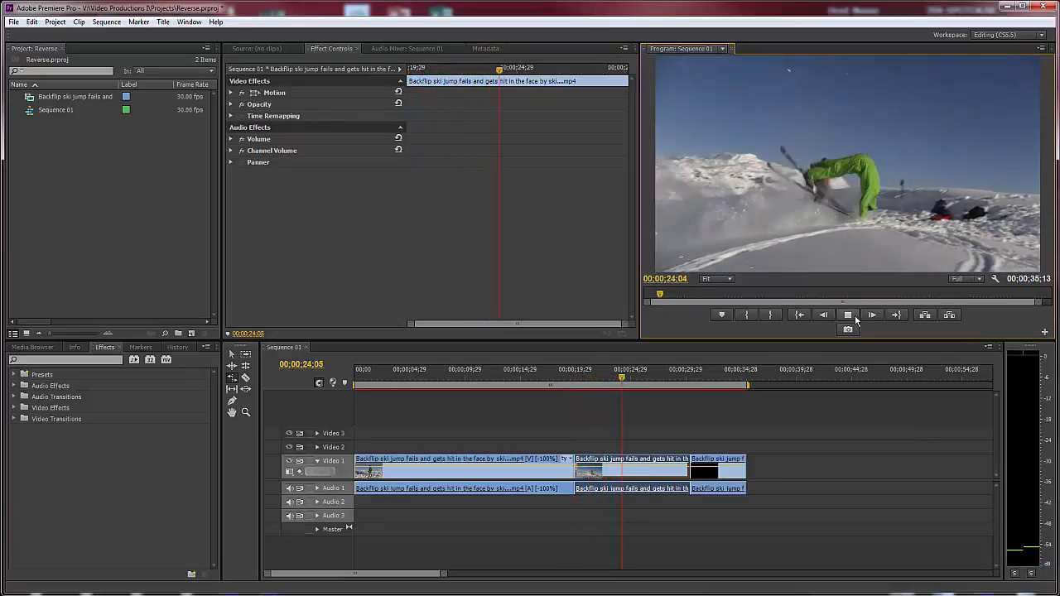
click(854, 314)
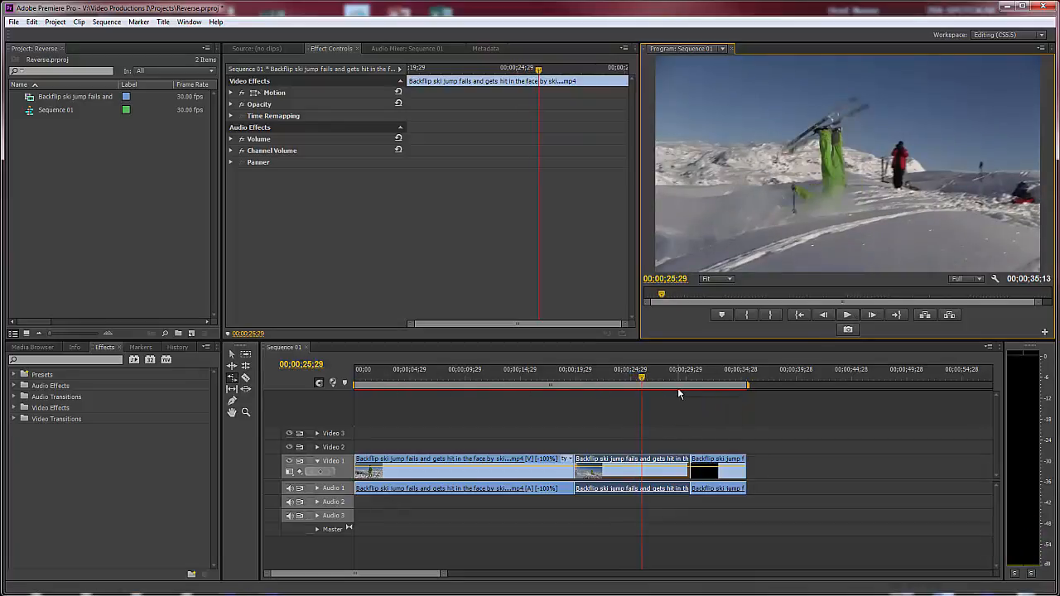
- Render the entire work area of the sequence
key(r)
drag(644, 384, 561, 386)
click(516, 388)
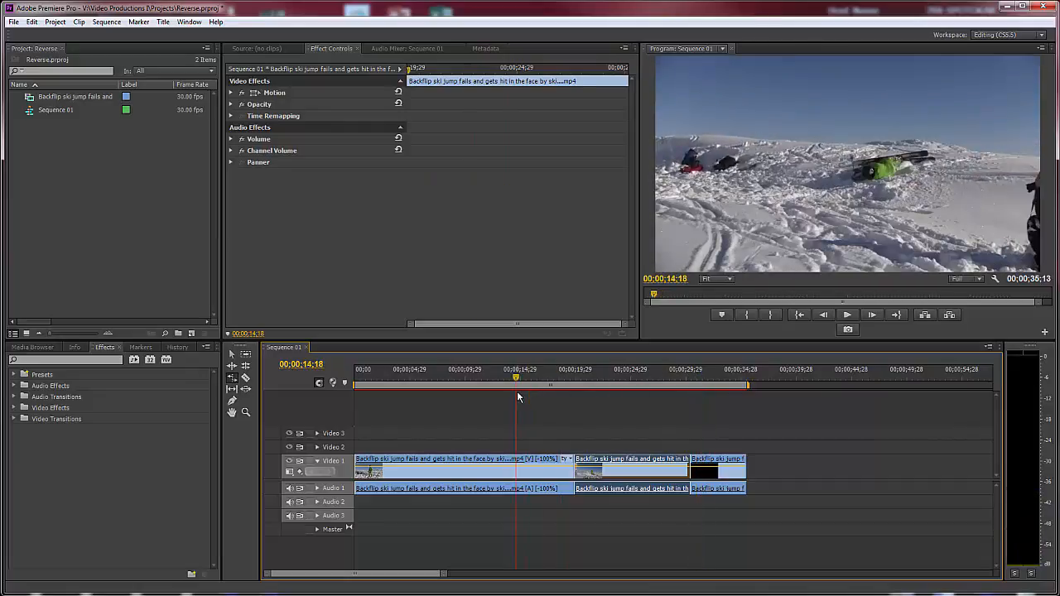
click(106, 22)
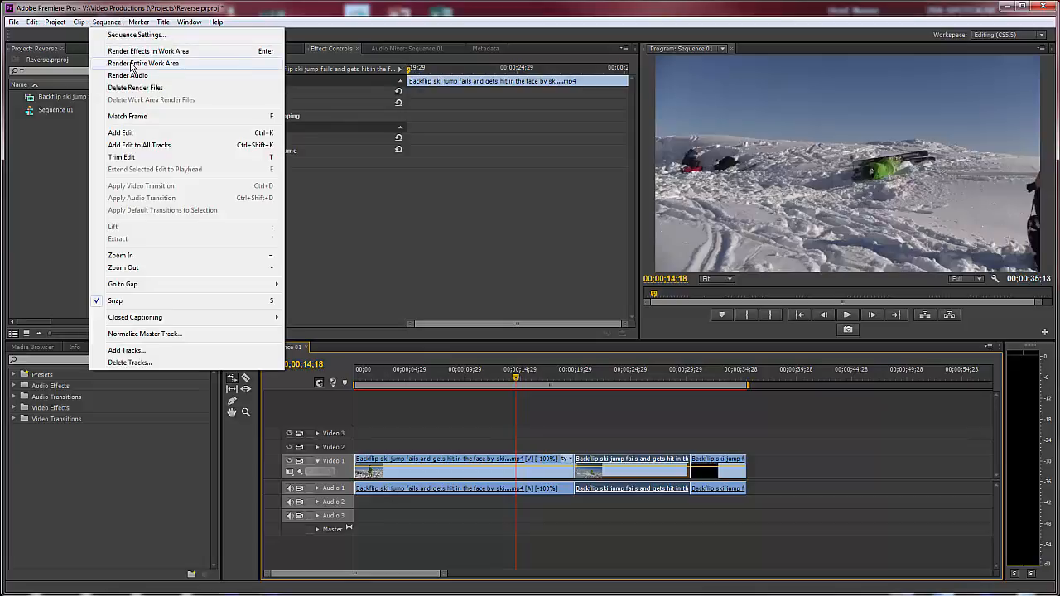
click(130, 63)
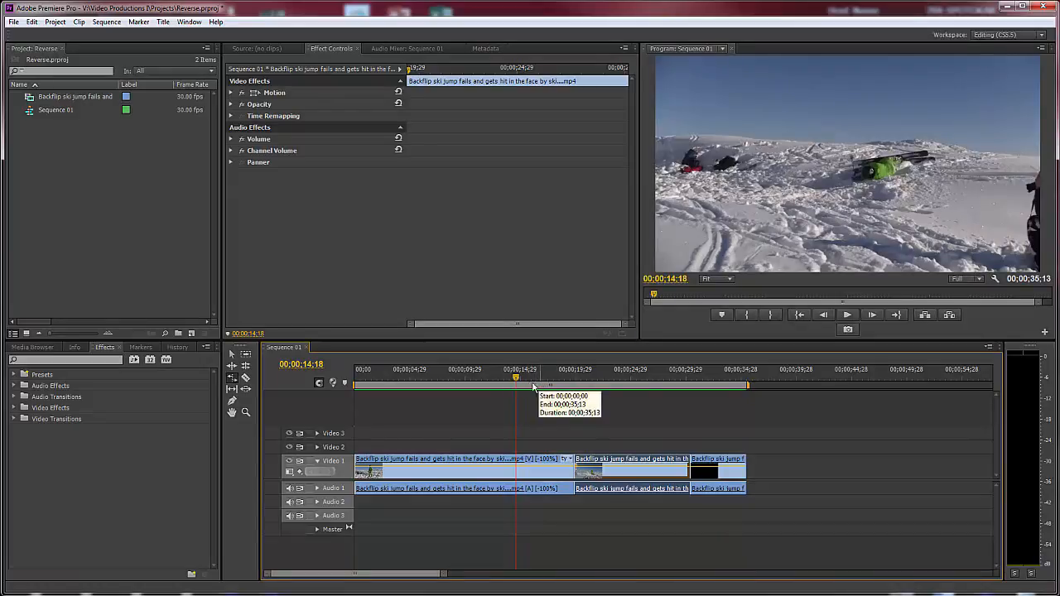
- Play the rendered sequence from 00;00;18;03 through the slow middle clip into the last clip
click(554, 372)
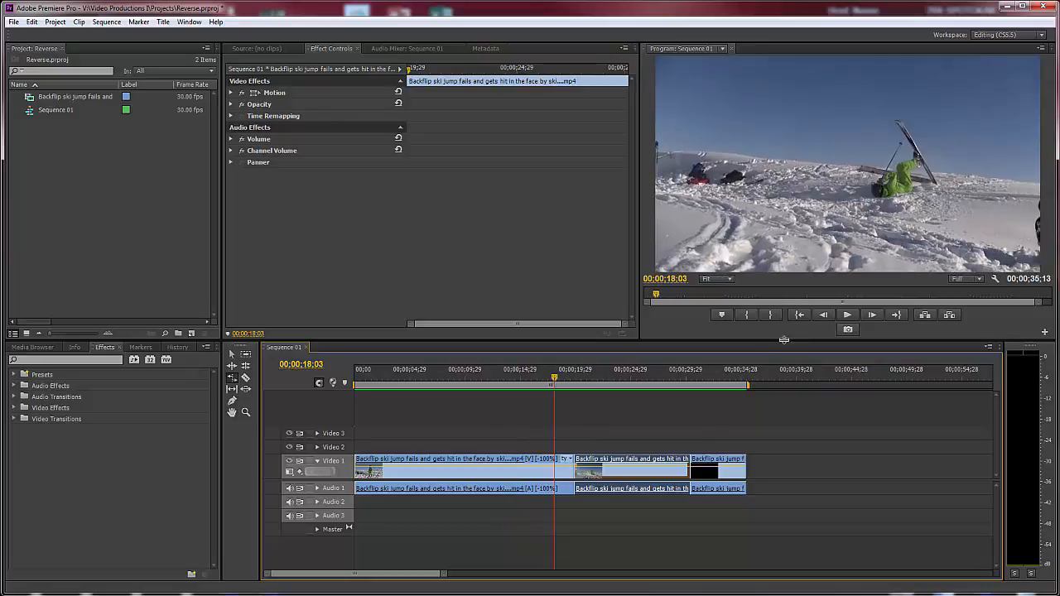
click(848, 315)
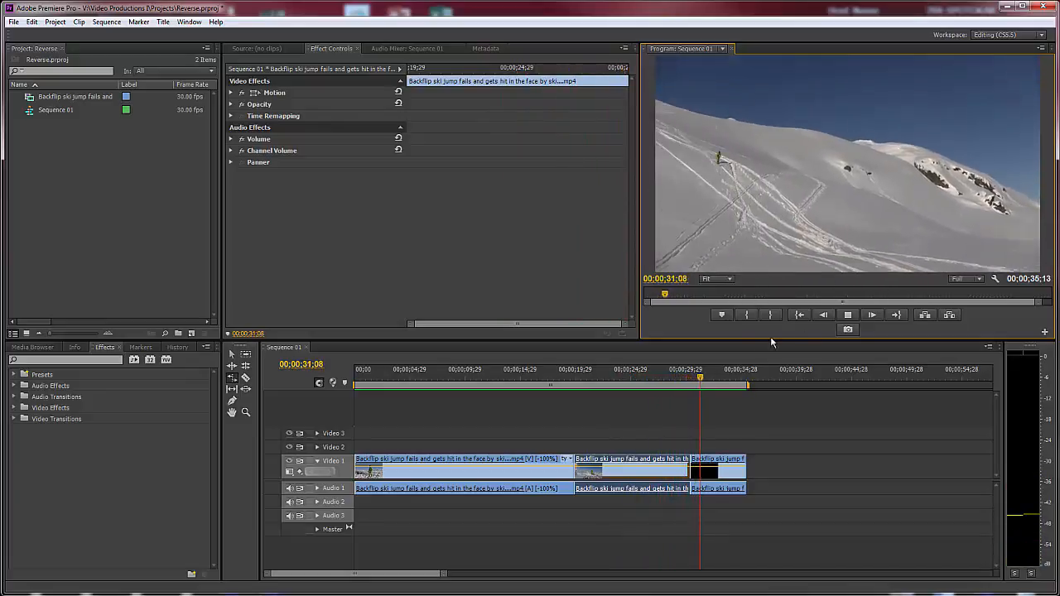
click(852, 314)
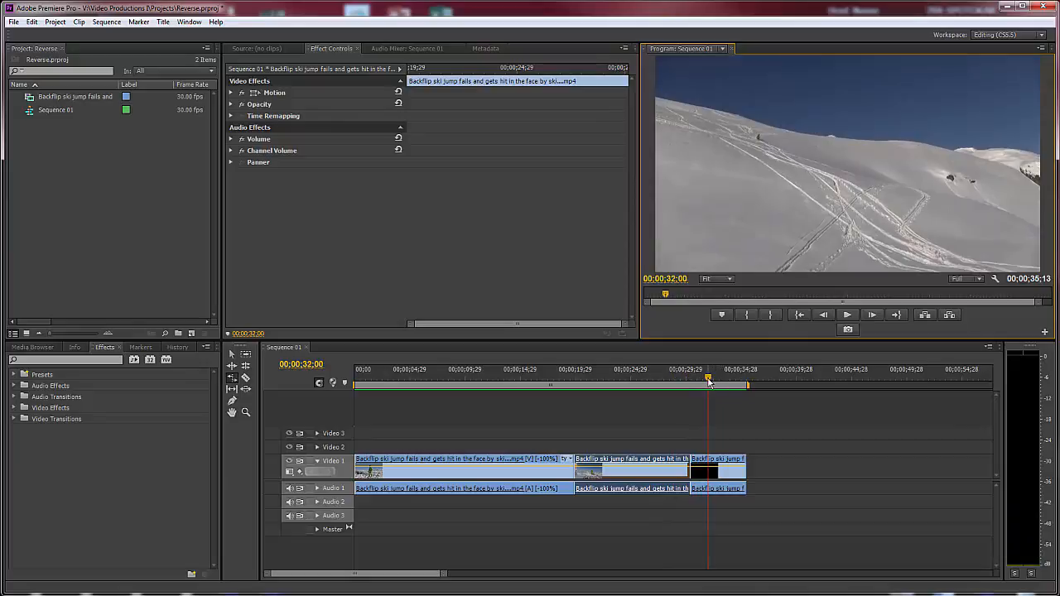
- Speed up the middle clip with the Rate Stretch tool and ripple delete the gap behind it, so the sequence ends at 00;00;30;19
drag(708, 381, 626, 381)
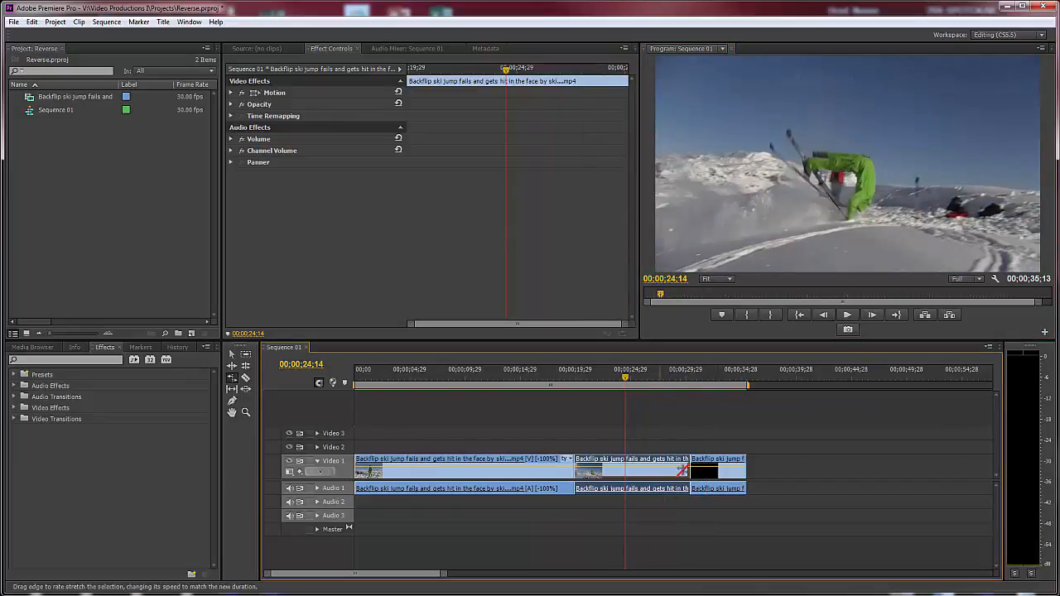
drag(686, 463, 635, 462)
click(655, 466)
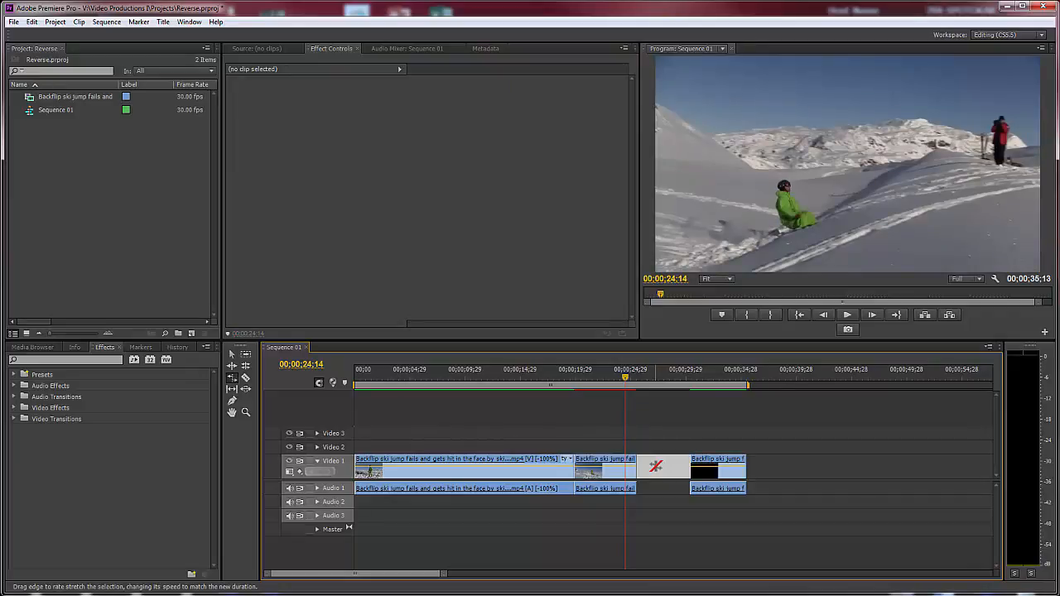
right_click(656, 481)
click(679, 491)
- Play the shortened middle clip from 00;00;24;11 to check its new speed
click(624, 370)
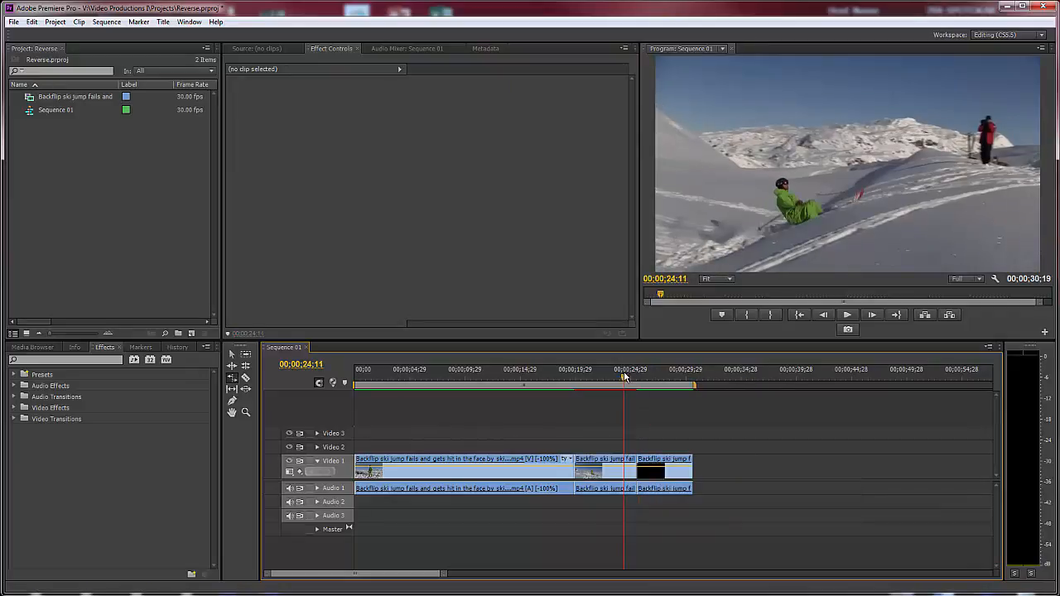
click(846, 315)
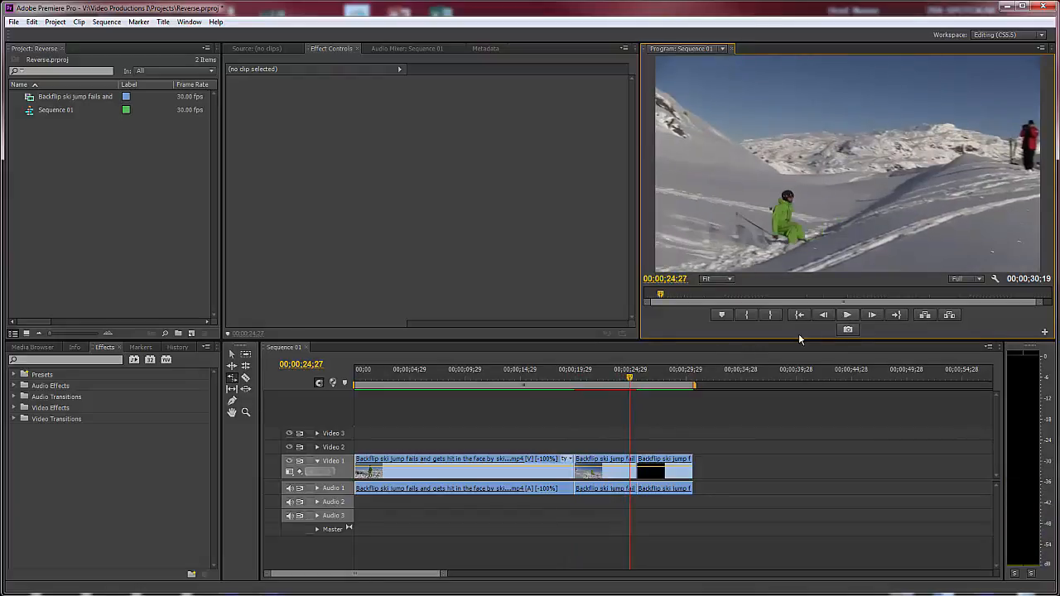
- Split the middle clip with the Razor tool at 00;00;22;23 and again one frame after it, isolating a single frame
drag(630, 383, 606, 384)
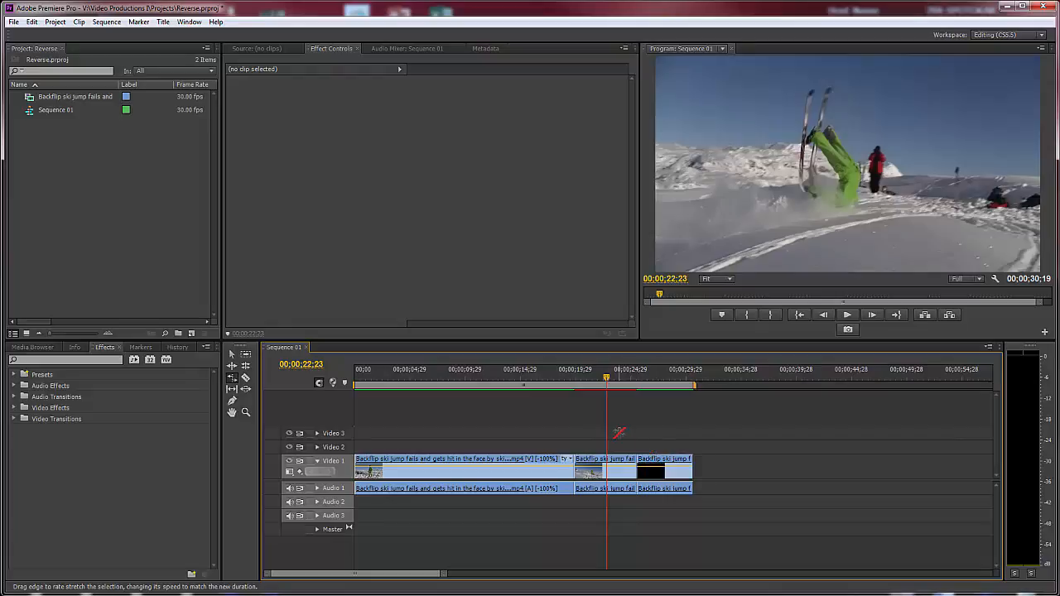
key(=)
key(=)
key(=)
key(=)
key(=)
key(=)
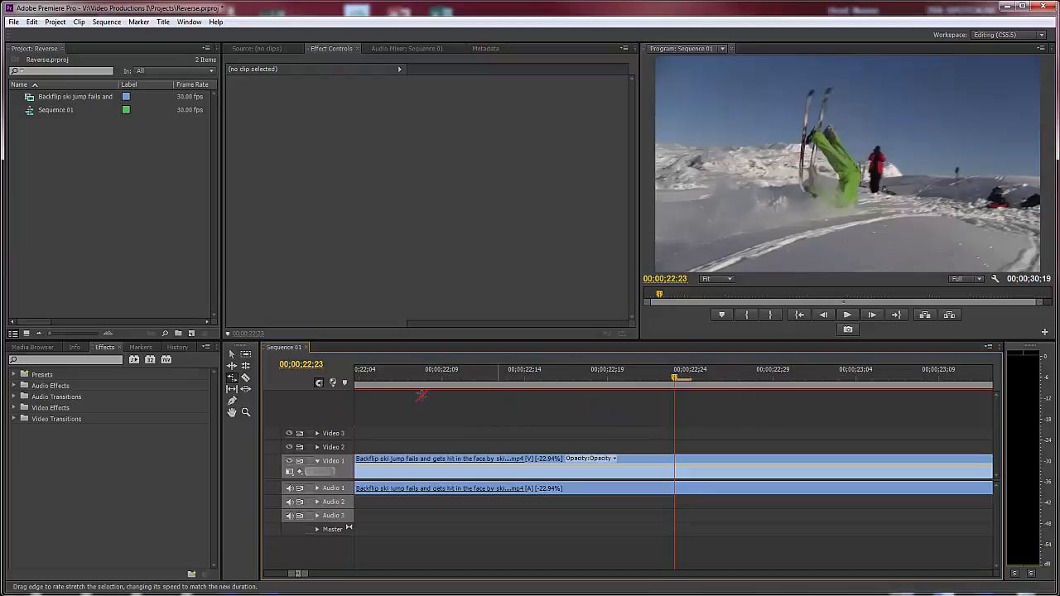
click(245, 377)
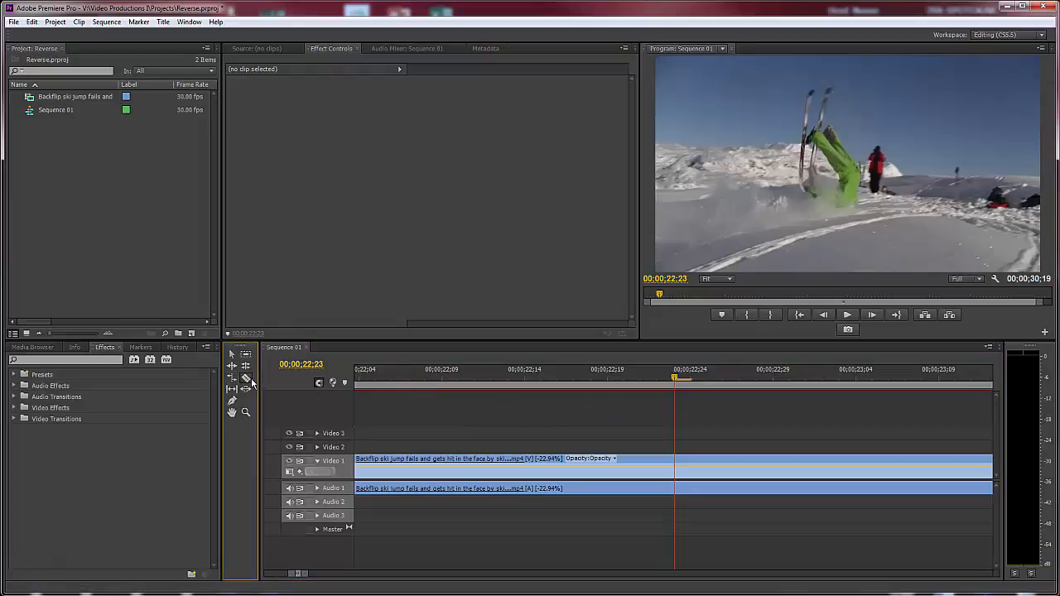
click(676, 469)
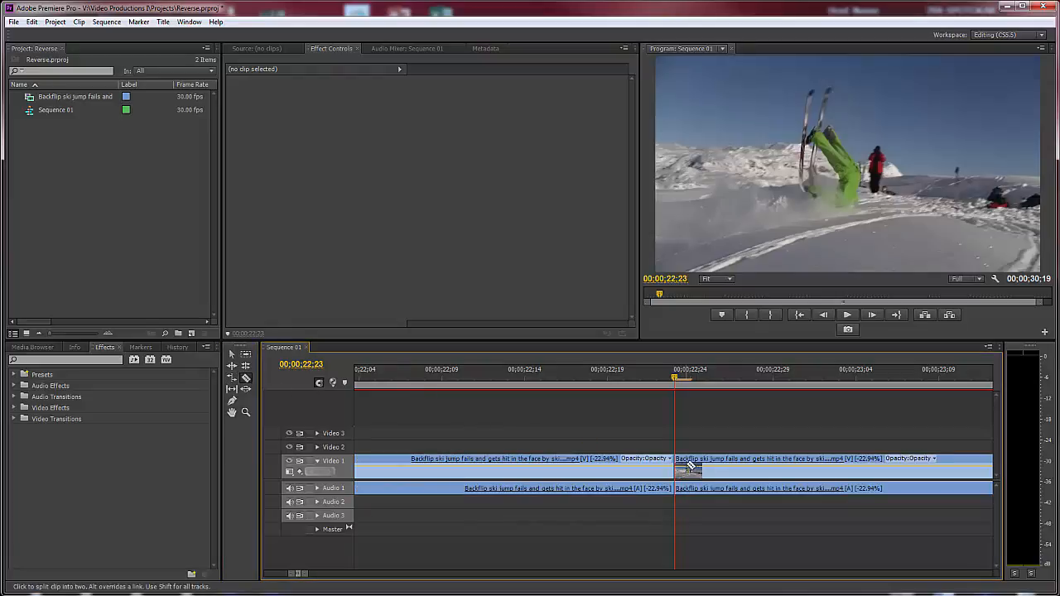
click(691, 470)
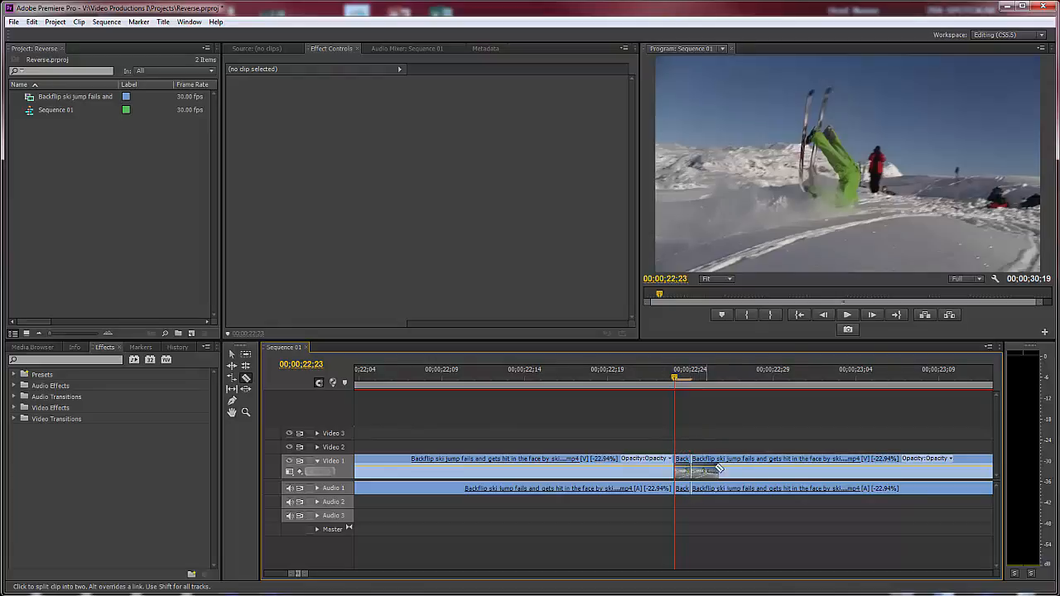
- Move all clips after the single frame along the track with the Track Select tool, so the sequence ends at 00;00;31;03
click(246, 357)
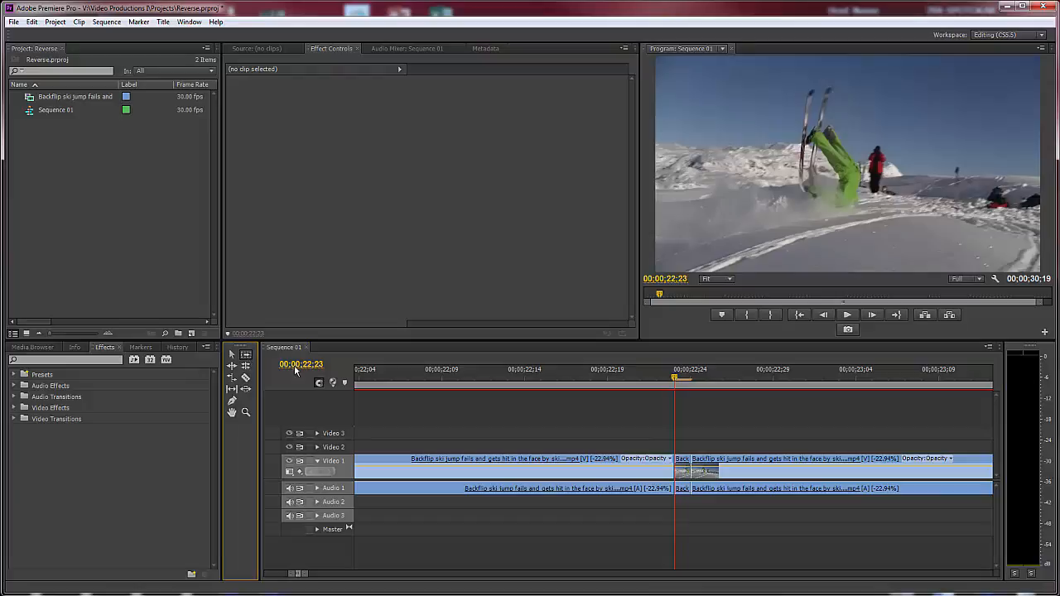
click(697, 463)
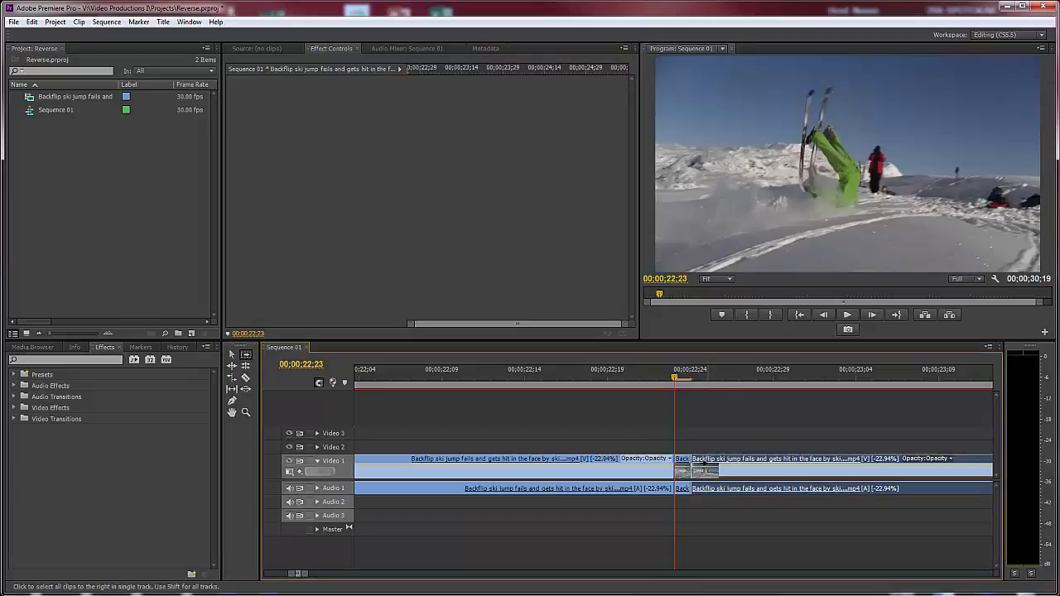
key(minus)
key(minus)
key(minus)
key(minus)
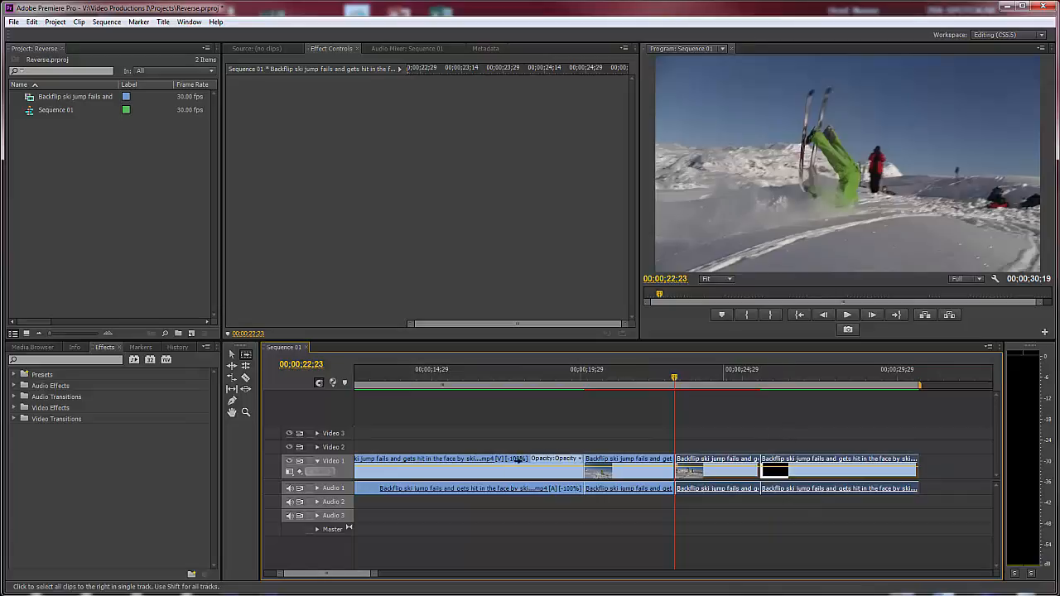
click(447, 458)
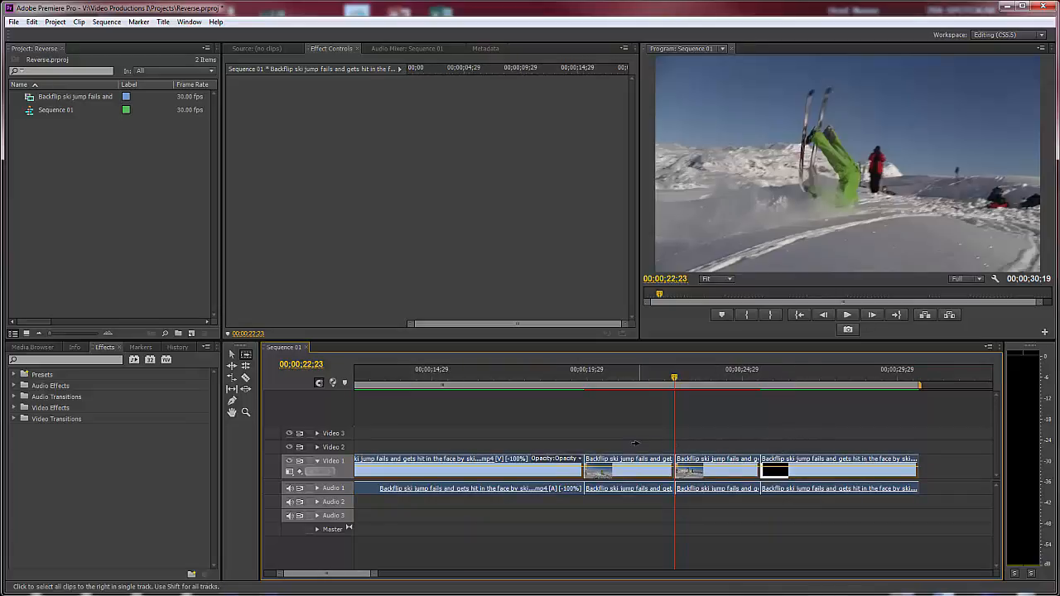
key(minus)
key(minus)
key(equal)
key(equal)
key(equal)
key(equal)
key(equal)
key(equal)
click(719, 459)
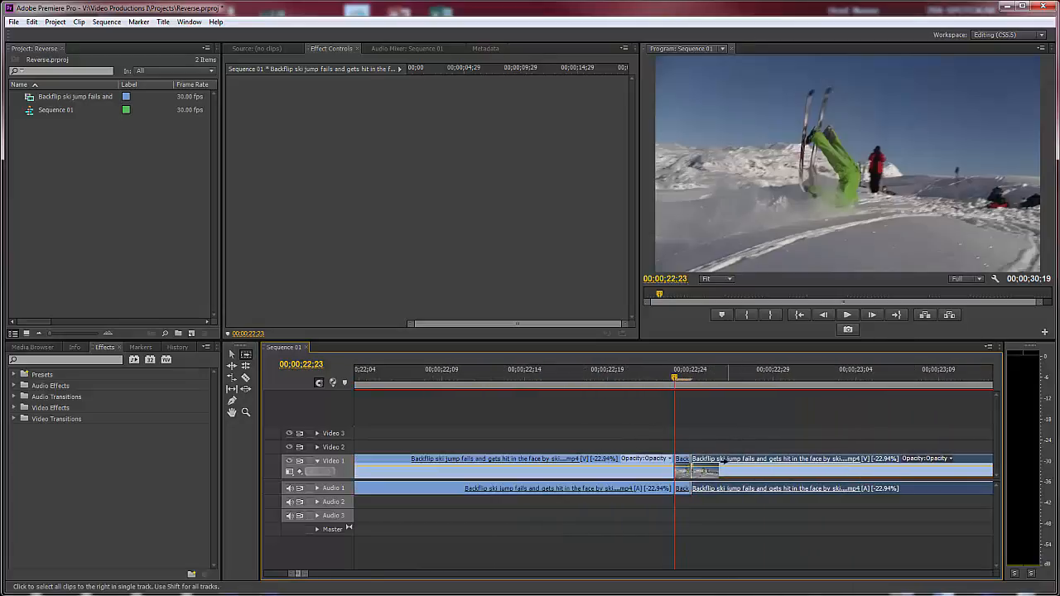
drag(710, 459, 947, 459)
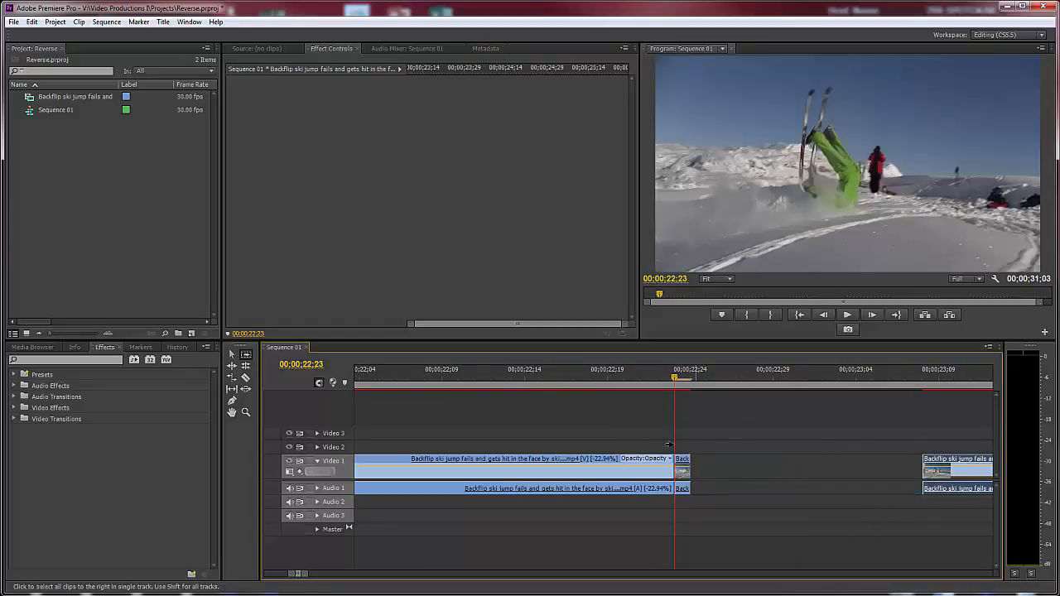
- Stretch the single-frame clip with the Rate Stretch tool to fill the gap up to the next clip
click(233, 377)
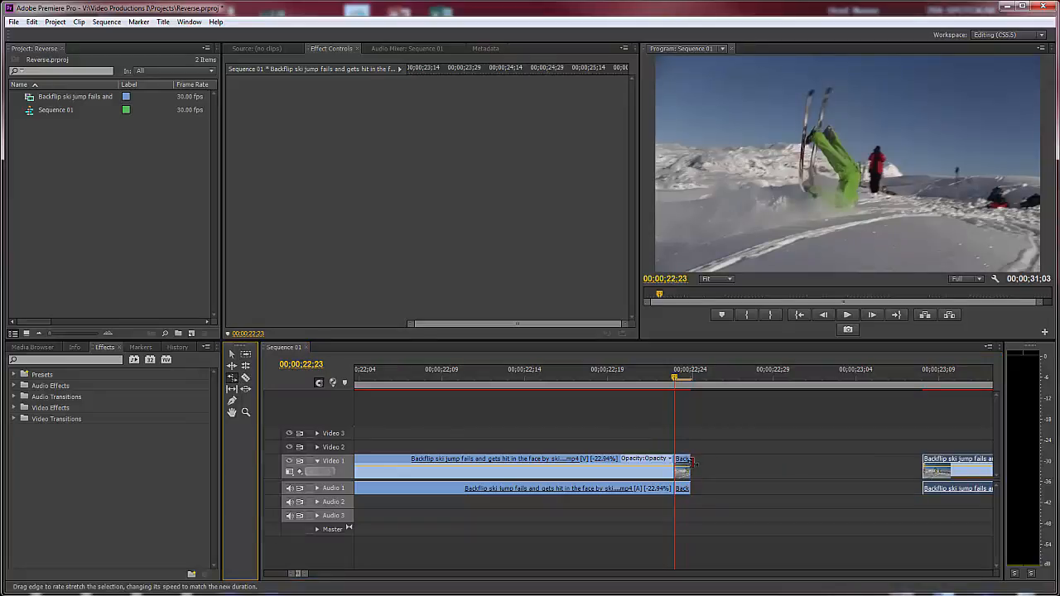
drag(687, 459, 919, 473)
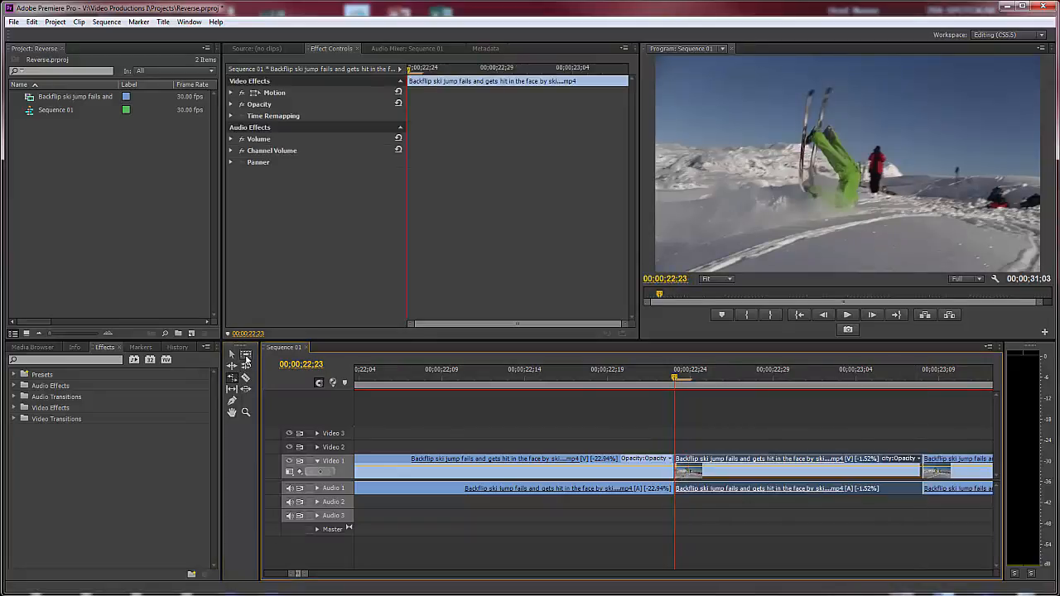
- Move the clips after the stretched frame so the sequence ends at 00;00;31;23, and rate-stretch the frame to fill the new gap
click(246, 354)
key(minus)
key(minus)
key(minus)
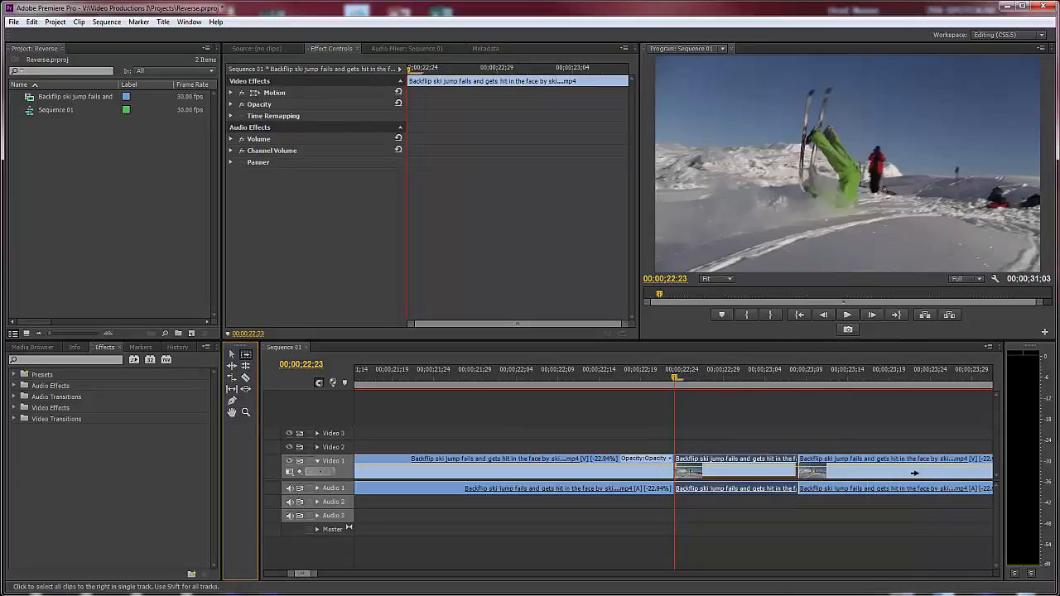
click(752, 460)
drag(750, 460, 803, 467)
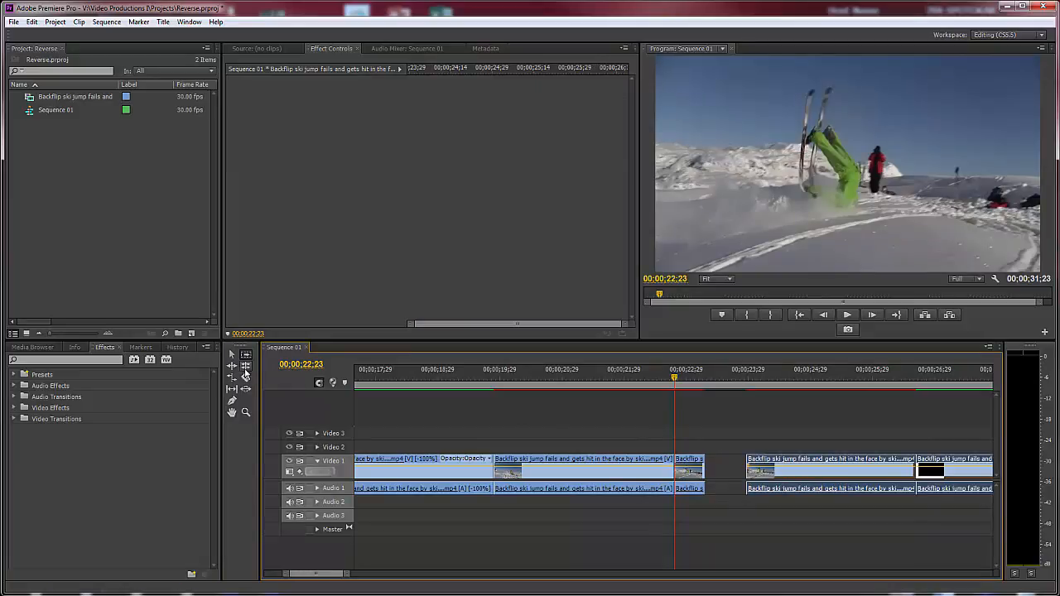
click(232, 377)
drag(701, 461, 745, 462)
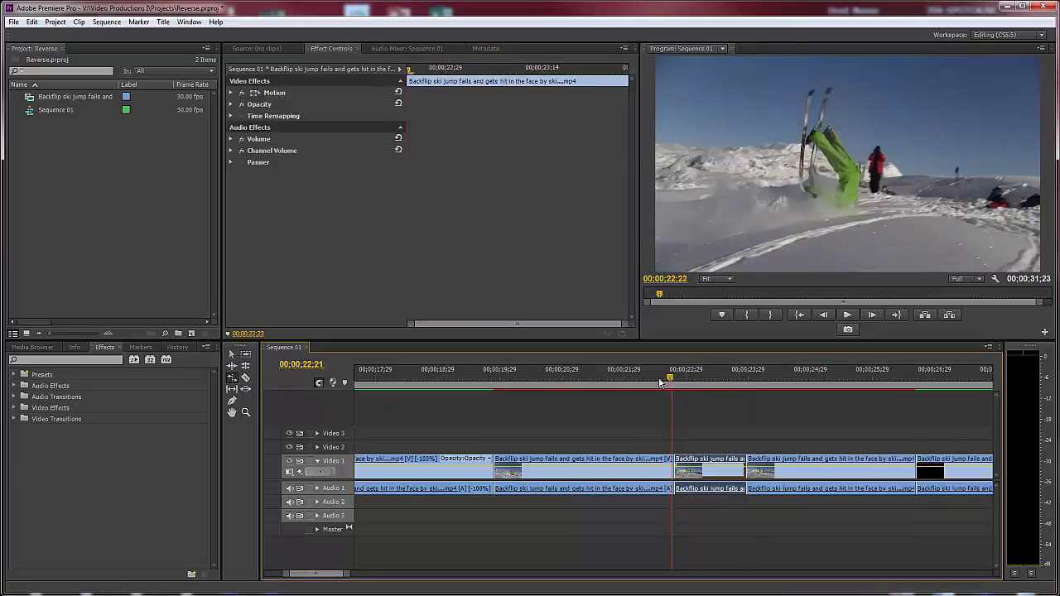
- Play the sequence from 00;00;22;21 across the stretched frame and scrub back over it to check the freeze
key(Return)
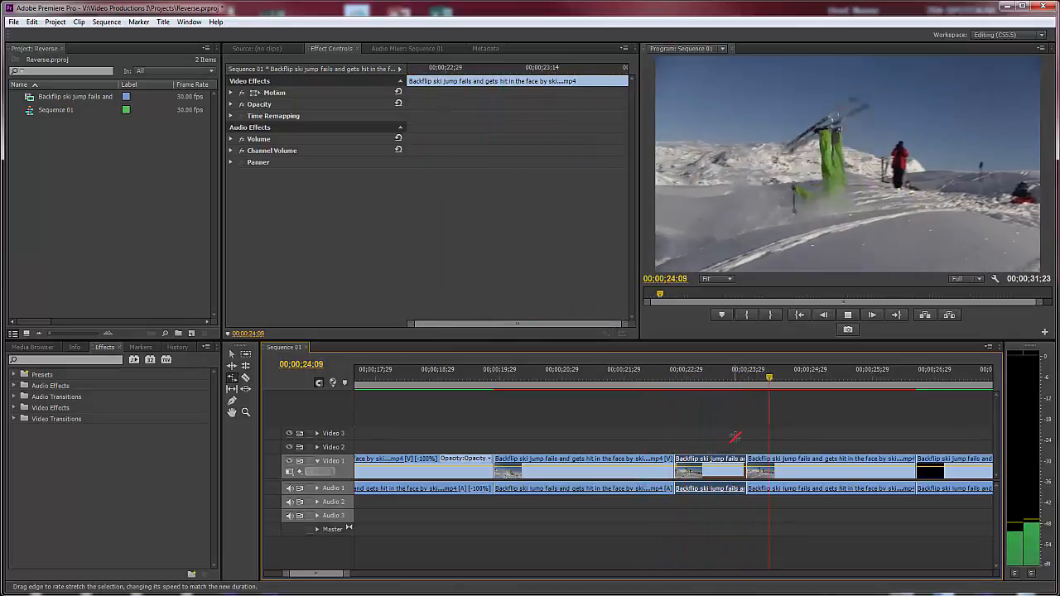
key(space)
drag(841, 387, 681, 419)
mouse_move(710, 415)
mouse_down()
mouse_move(759, 420)
mouse_move(700, 420)
mouse_up()
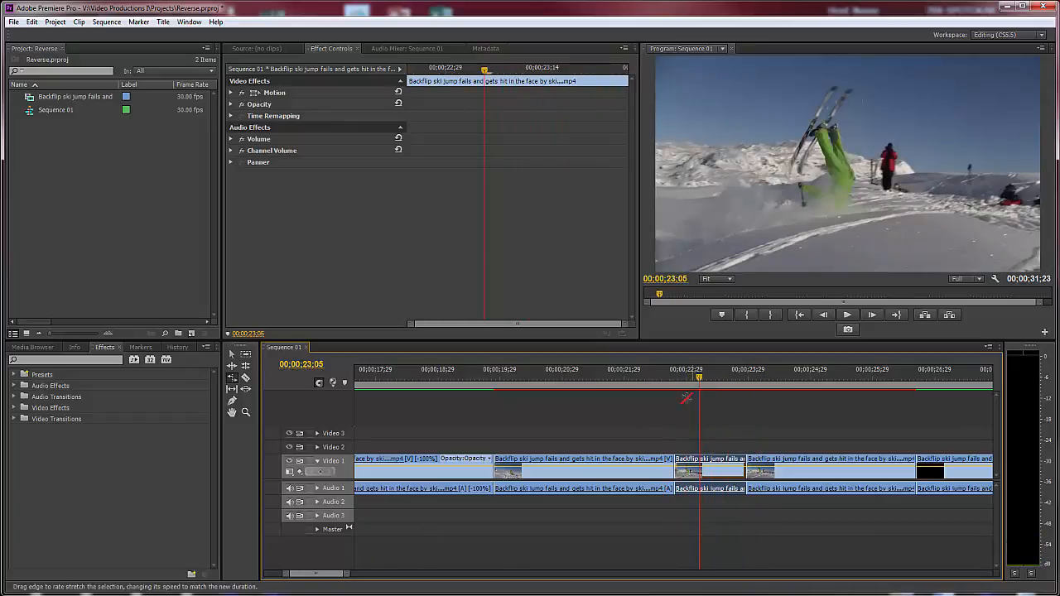
click(763, 385)
- Split the second clip at 00;00;20;06 with the Razor tool
drag(765, 386, 514, 428)
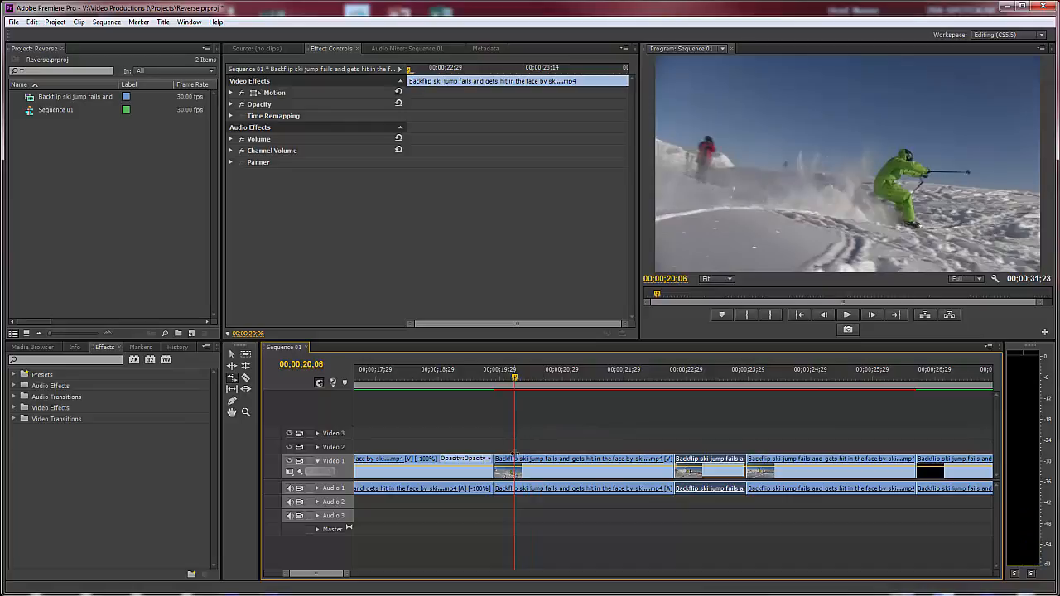
click(247, 379)
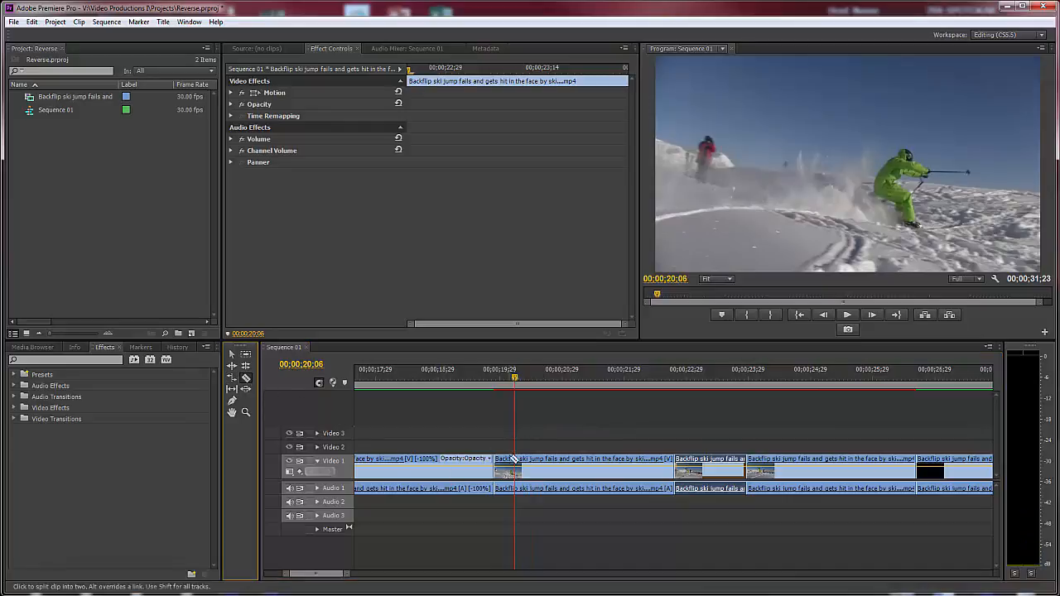
click(516, 464)
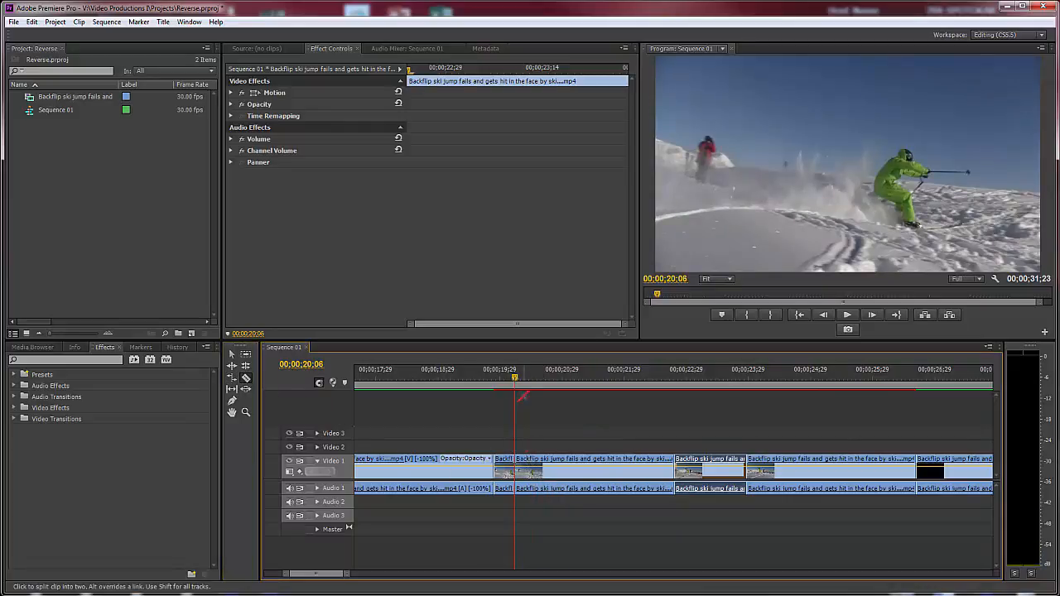
drag(516, 380, 498, 394)
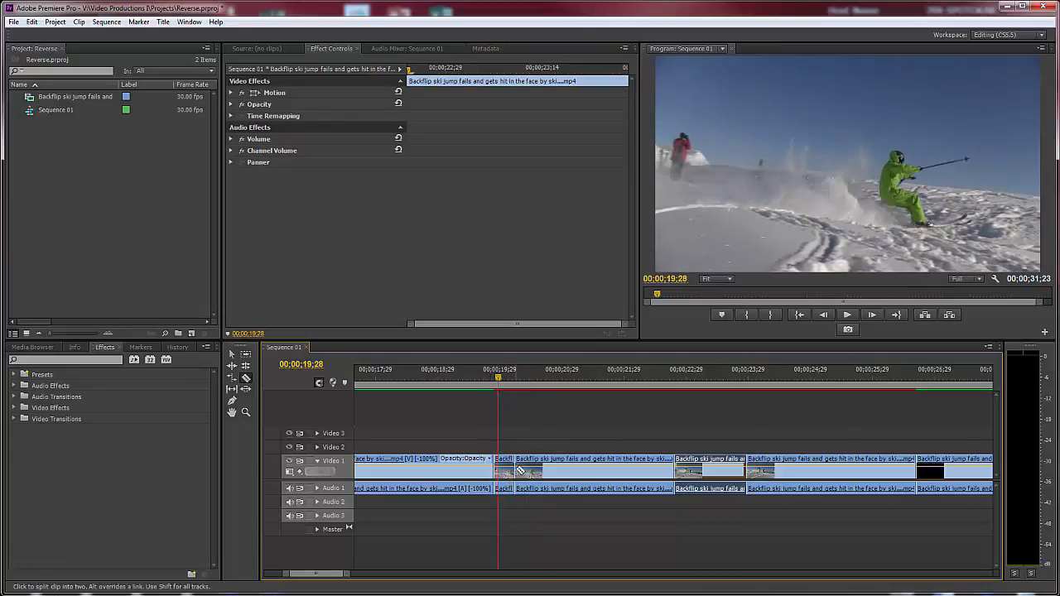
- Move all clips after the short split section later in the timeline so the sequence ends at 00;00;34;29
key(a)
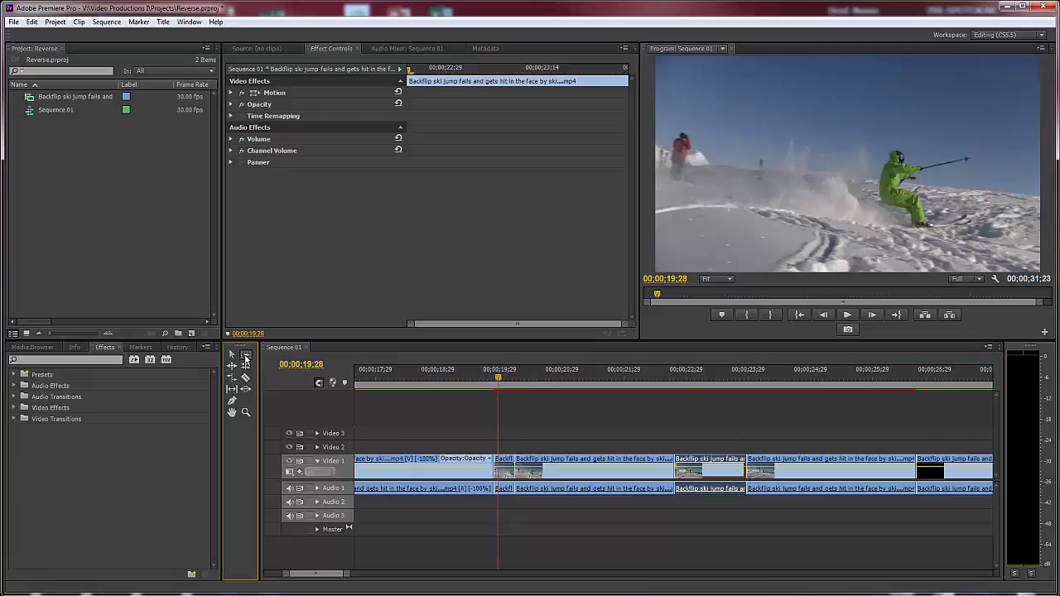
click(528, 459)
drag(536, 459, 737, 459)
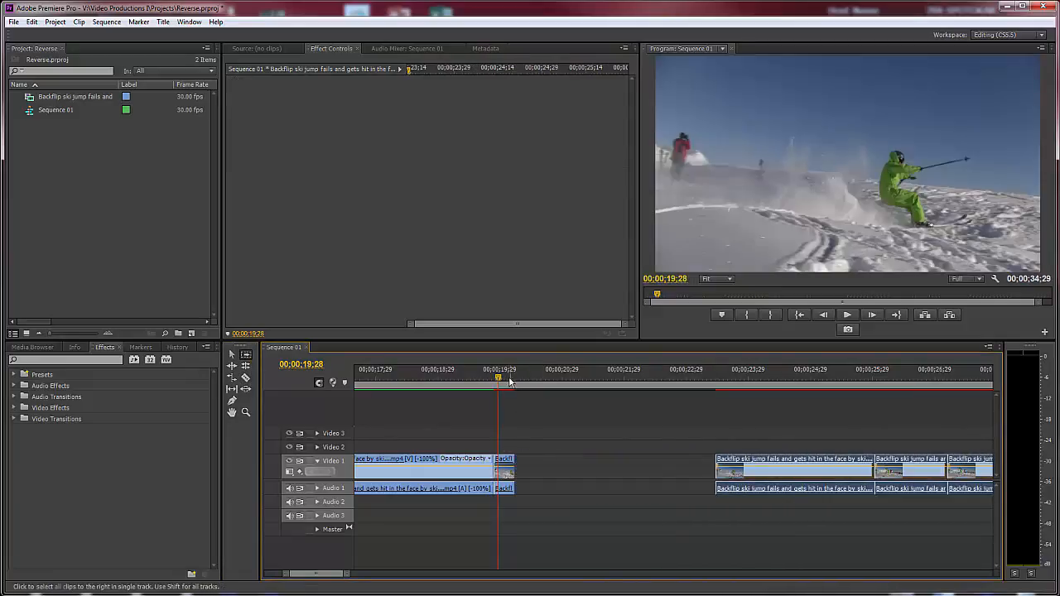
- Copy the short split section and paste four copies back to back in the gap, starting at 00;00;20;11
key(v)
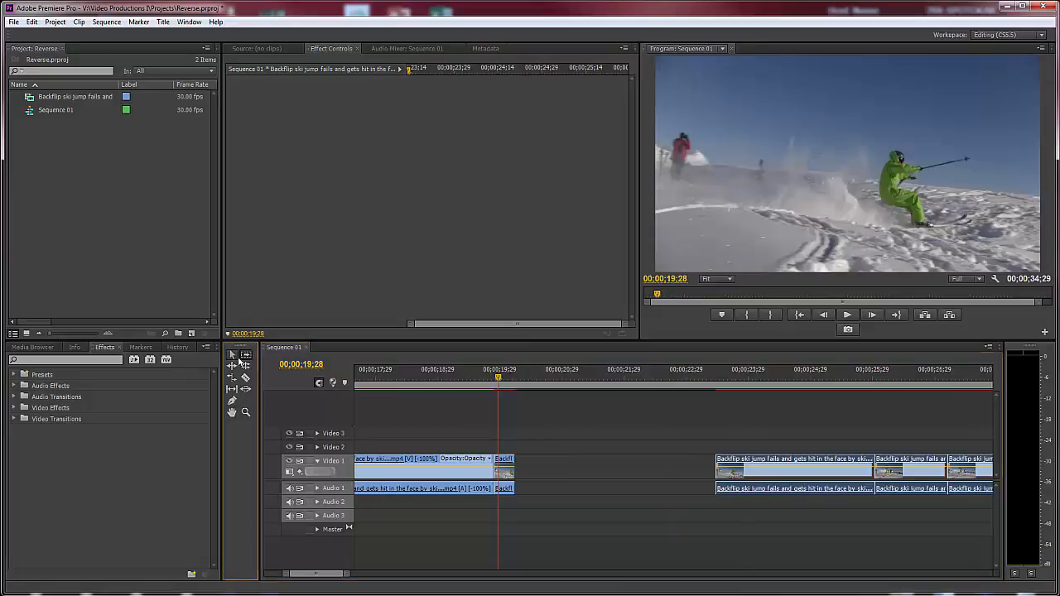
click(504, 469)
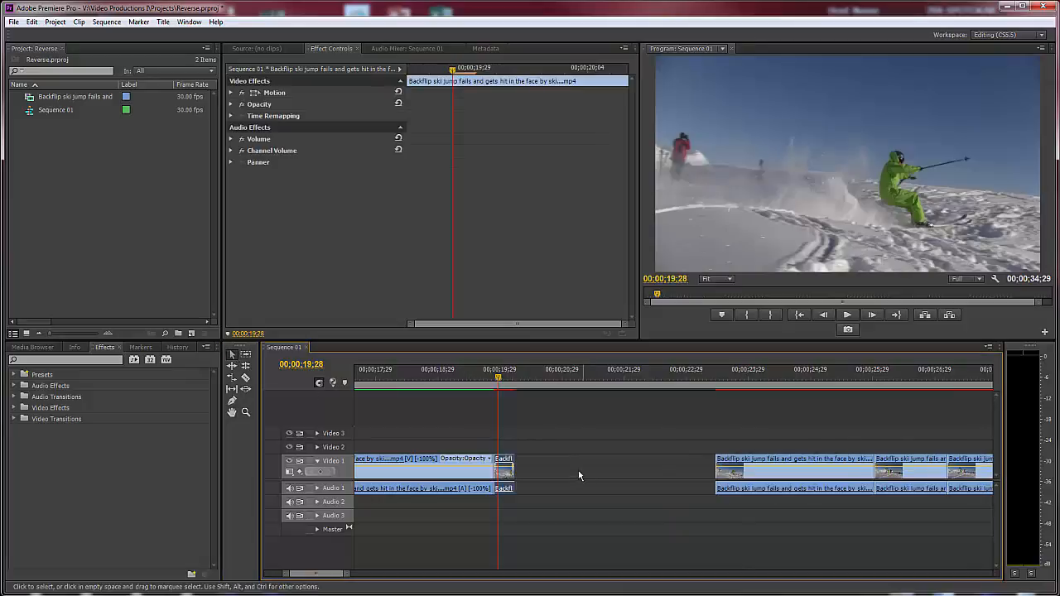
click(36, 25)
click(58, 75)
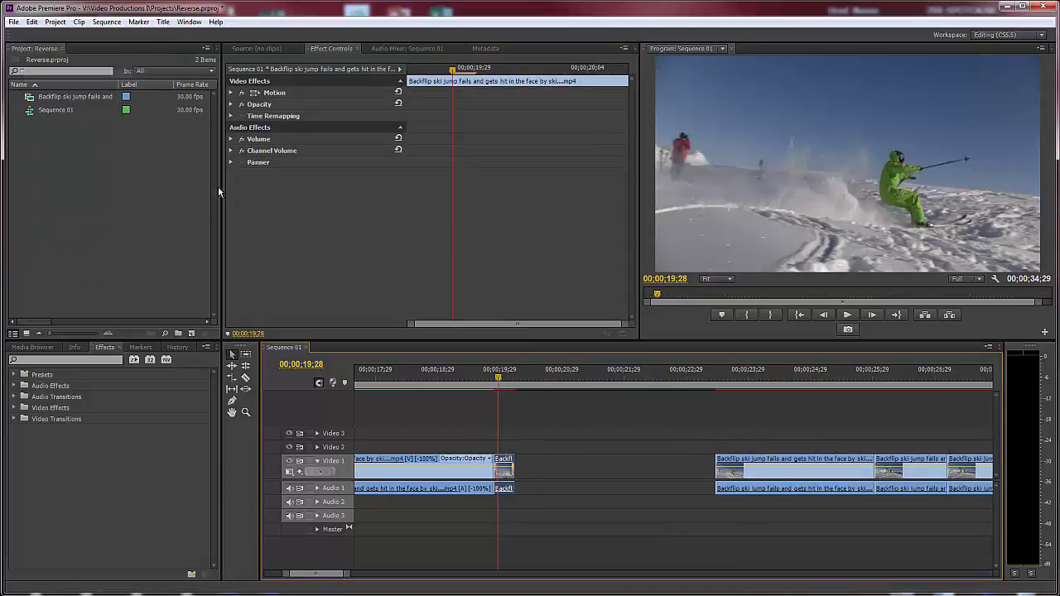
drag(502, 381, 528, 381)
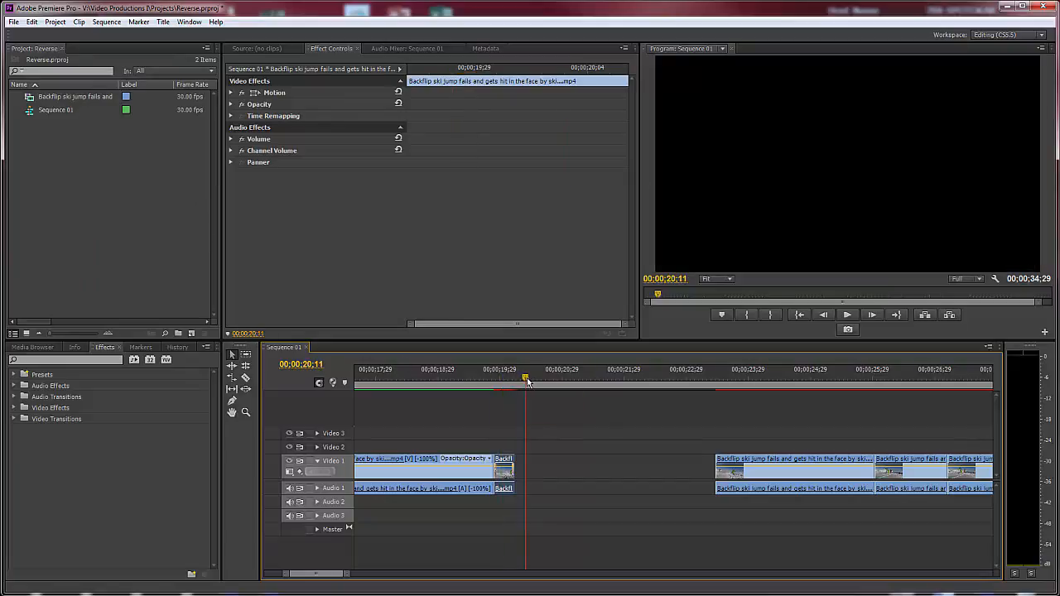
click(32, 22)
click(51, 86)
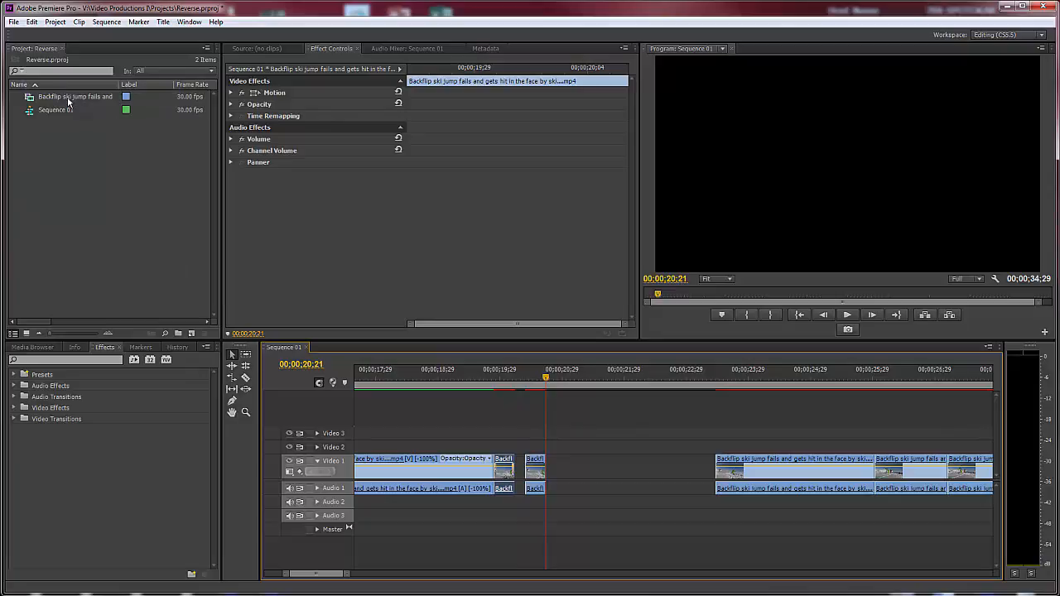
key(ctrl+v)
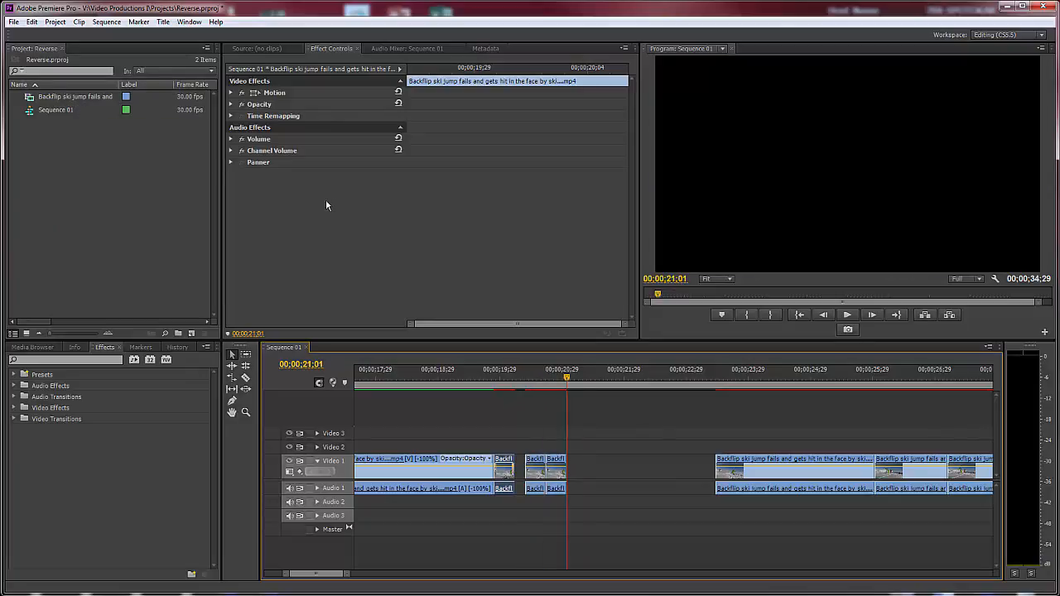
key(ctrl+v)
key(ctrl+v)
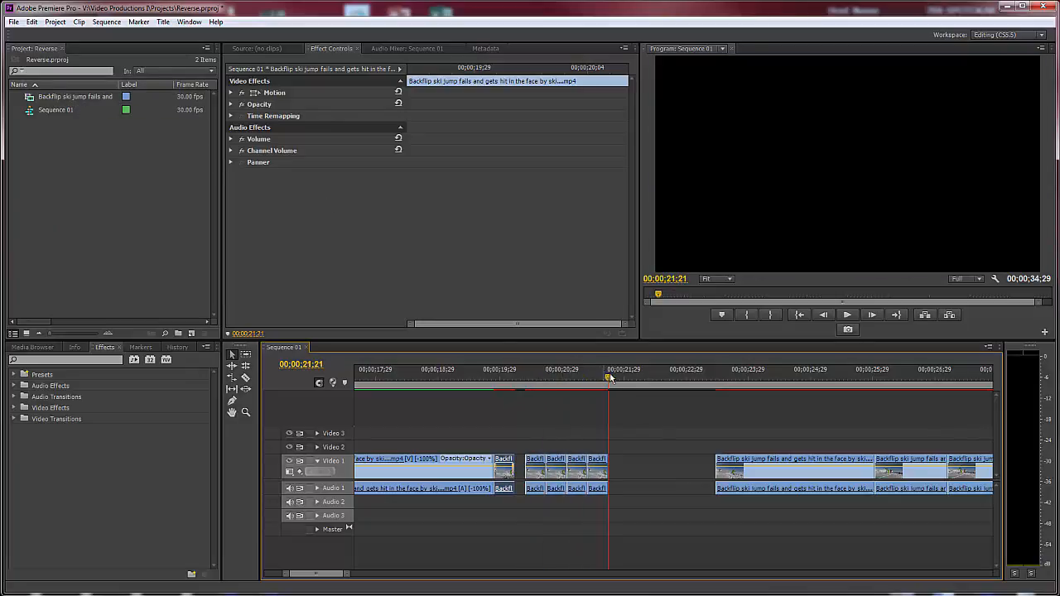
- Scrub back over the pasted copies, and turn off Reverse Speed for the first and third copies
drag(610, 377, 570, 387)
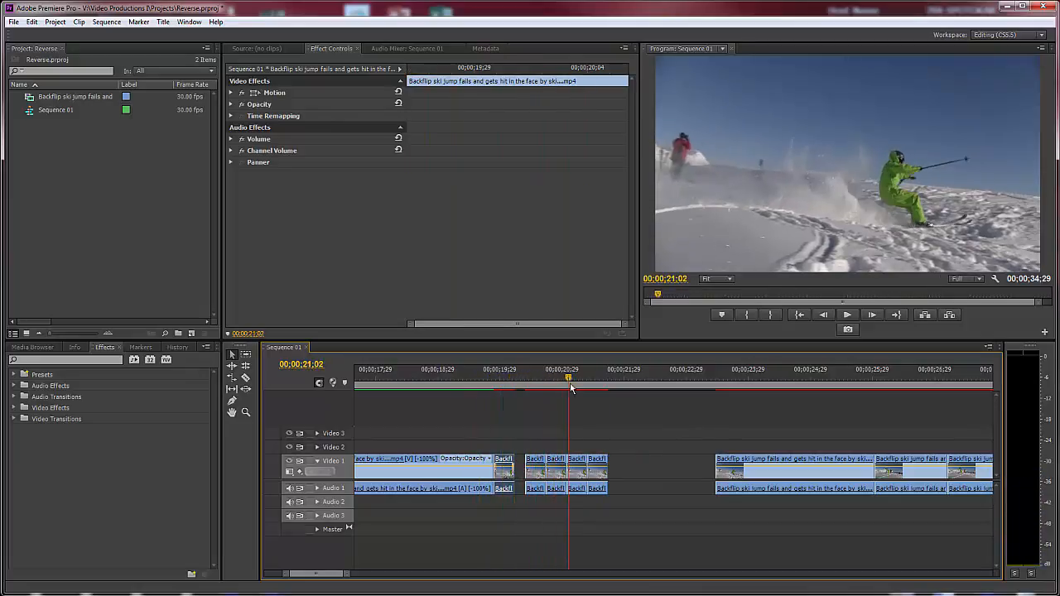
click(537, 463)
right_click(537, 462)
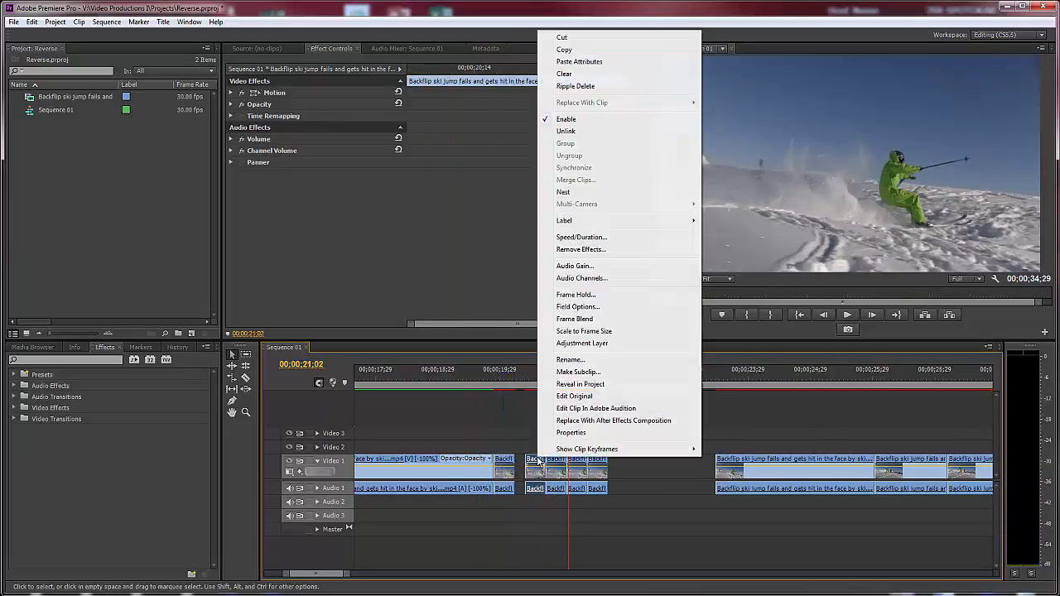
click(587, 237)
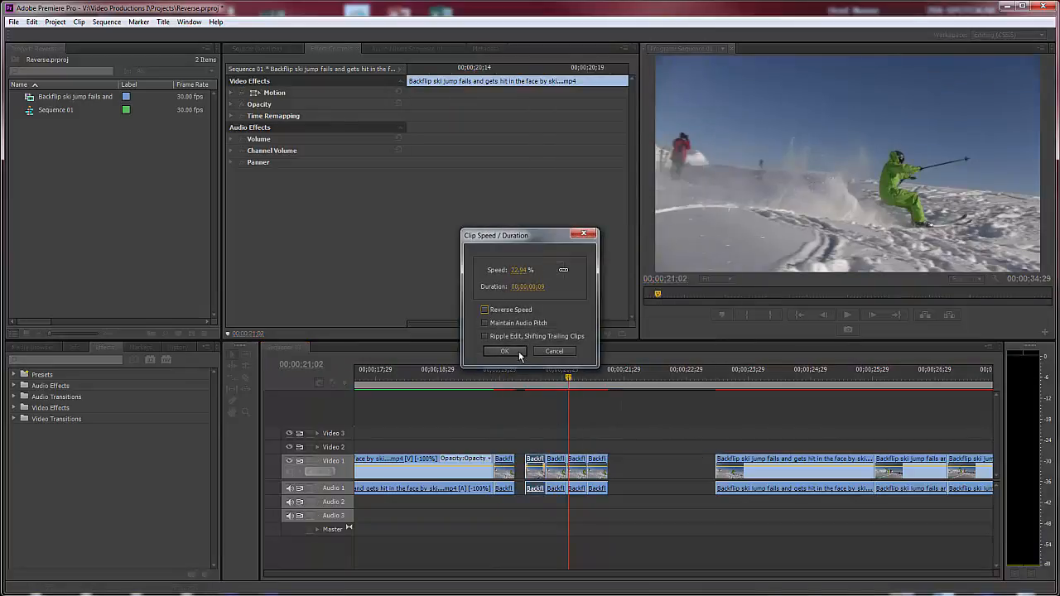
click(520, 355)
click(577, 464)
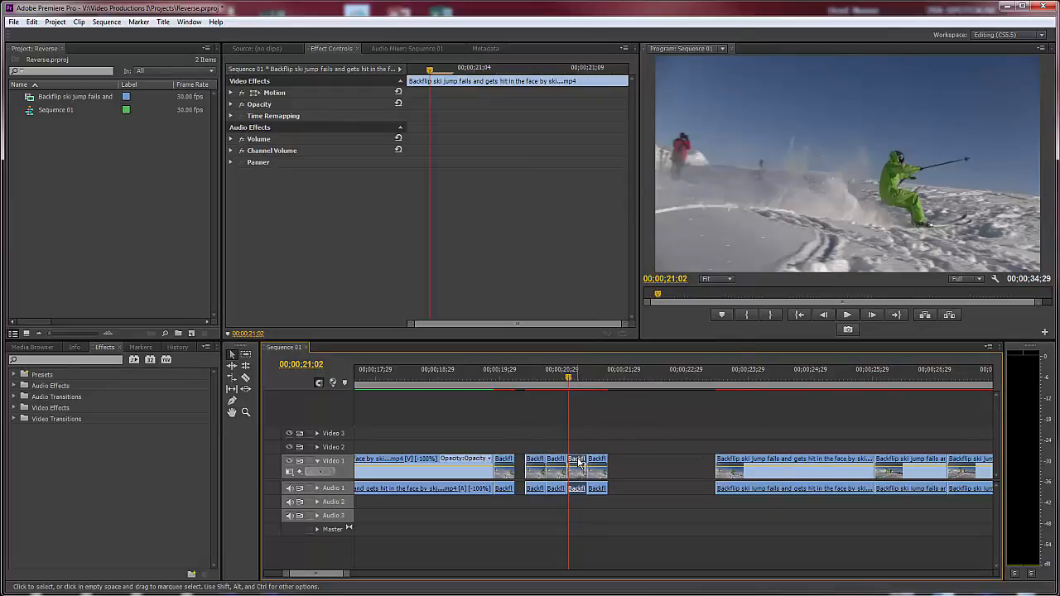
right_click(580, 464)
click(593, 251)
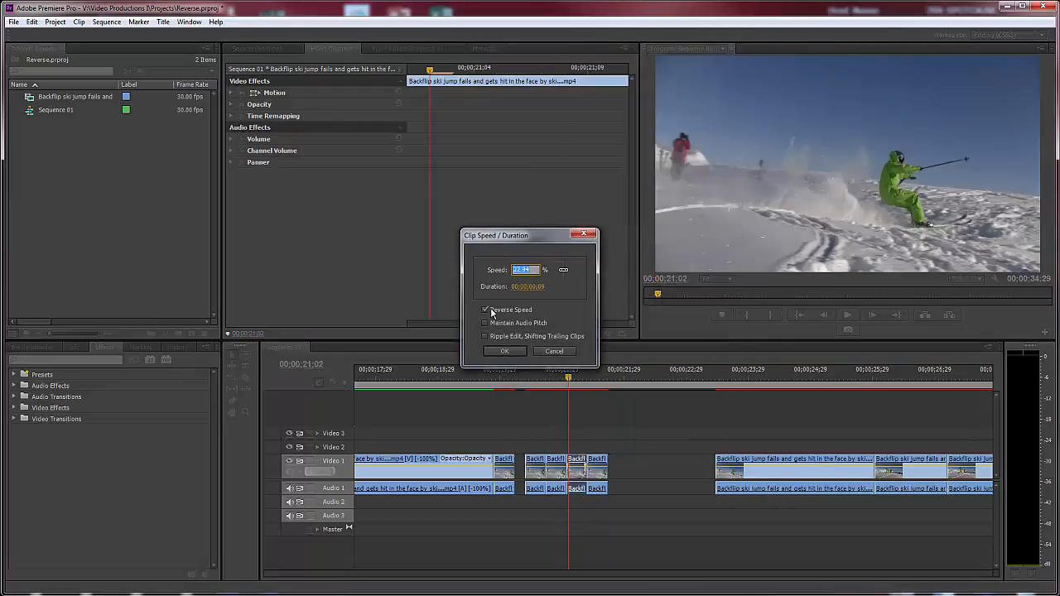
click(508, 350)
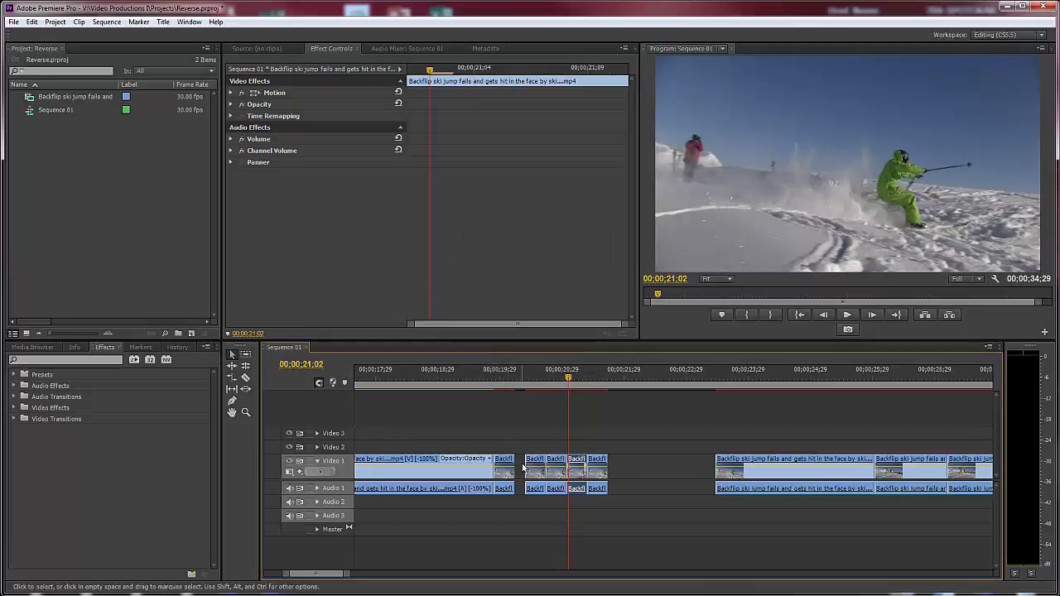
- Ripple-delete the empty gaps before and after the four pasted copies so all clips join up
click(524, 467)
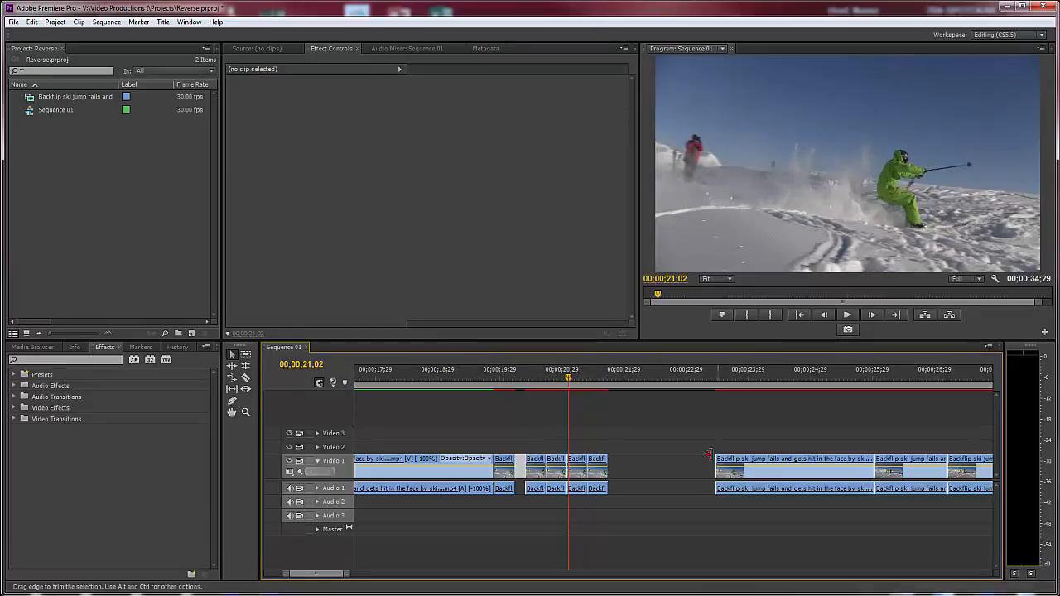
click(523, 465)
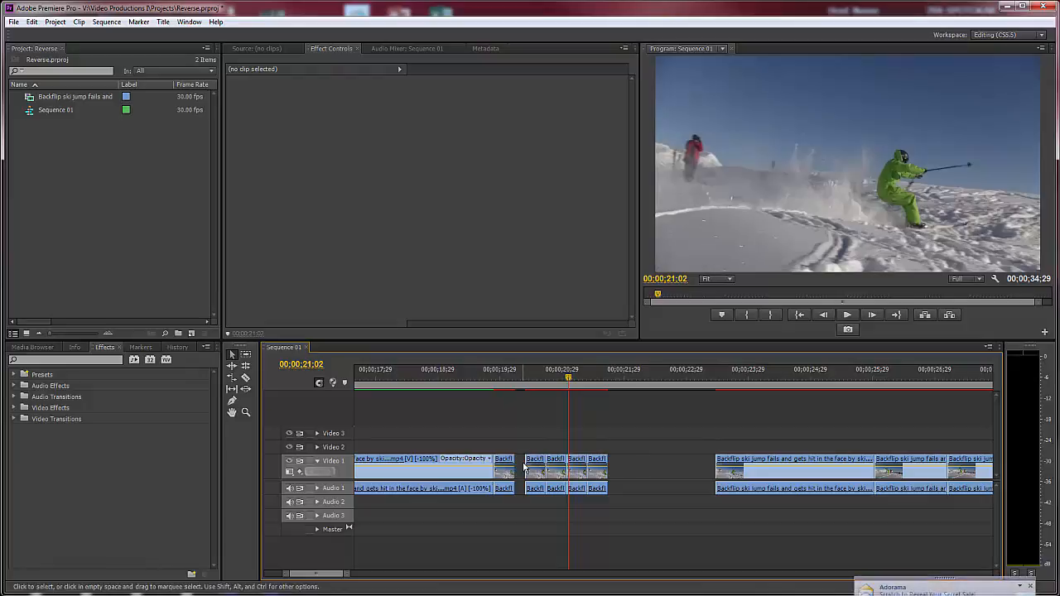
click(523, 468)
key(Delete)
click(622, 473)
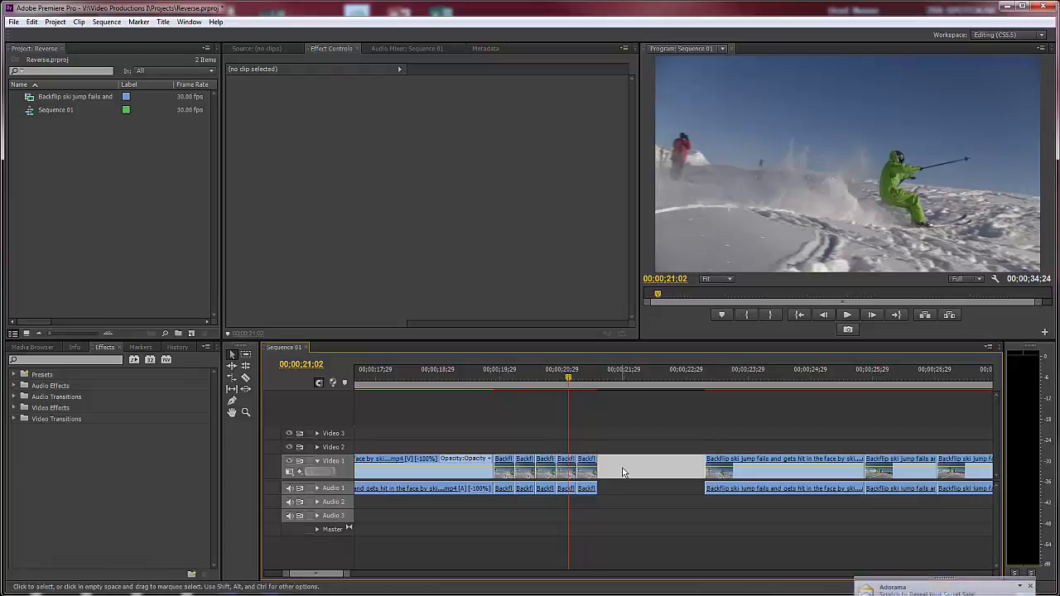
key(Delete)
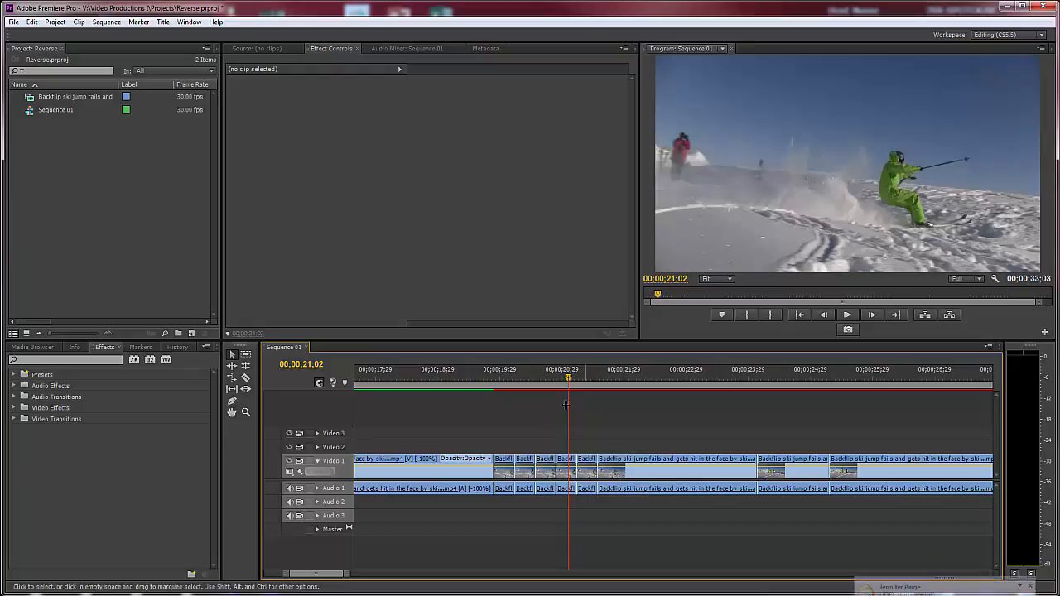
- Render the entire work area of the sequence
key(minus)
key(minus)
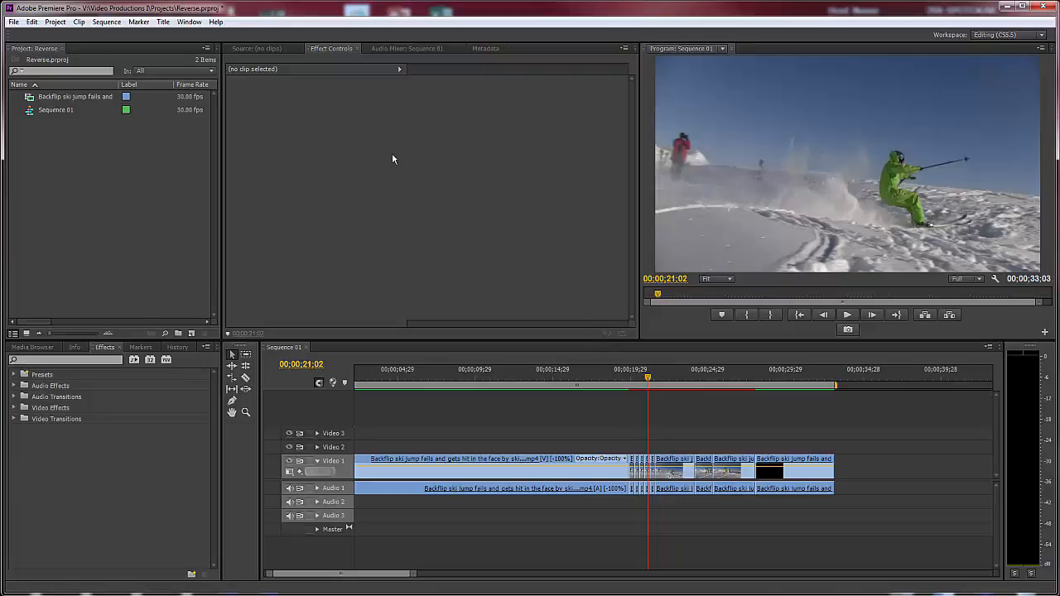
click(106, 21)
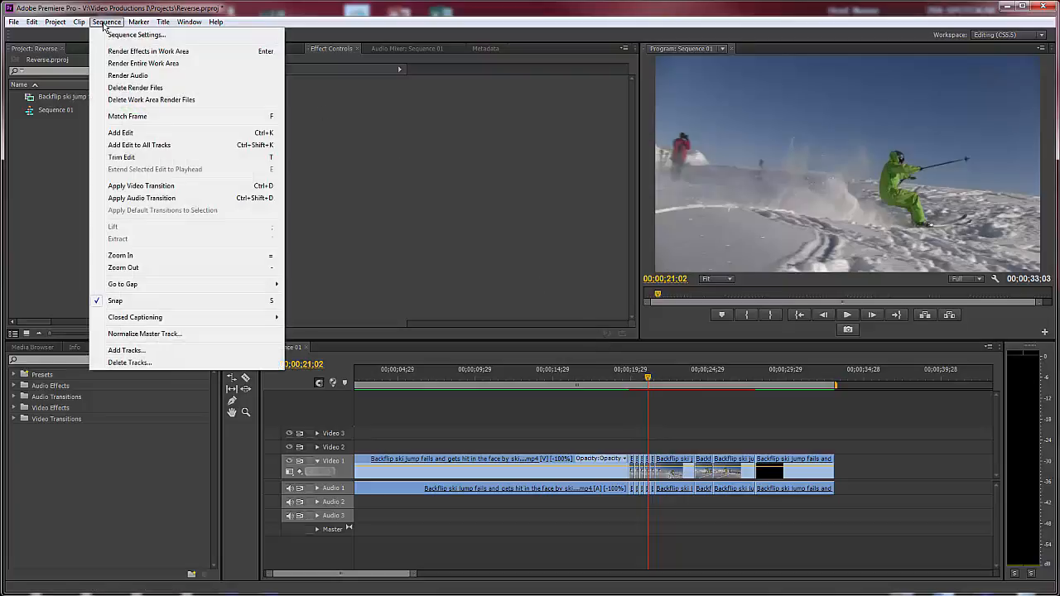
click(127, 65)
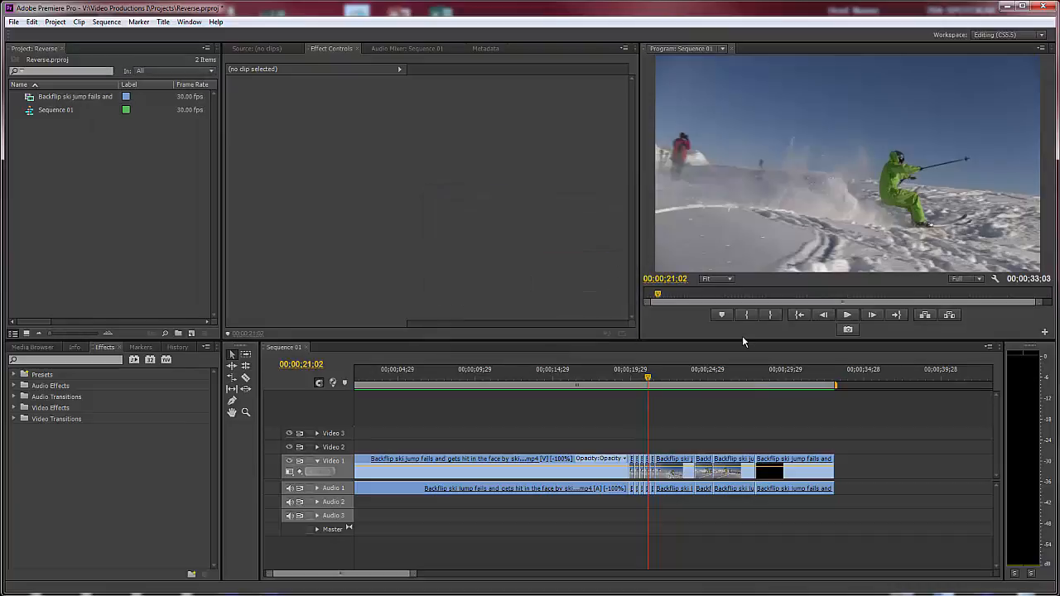
- Play the rendered sequence from 00;00;17;22 through the repeated sections and the frozen frame, stopping at 00;00;31;10
drag(650, 383, 595, 381)
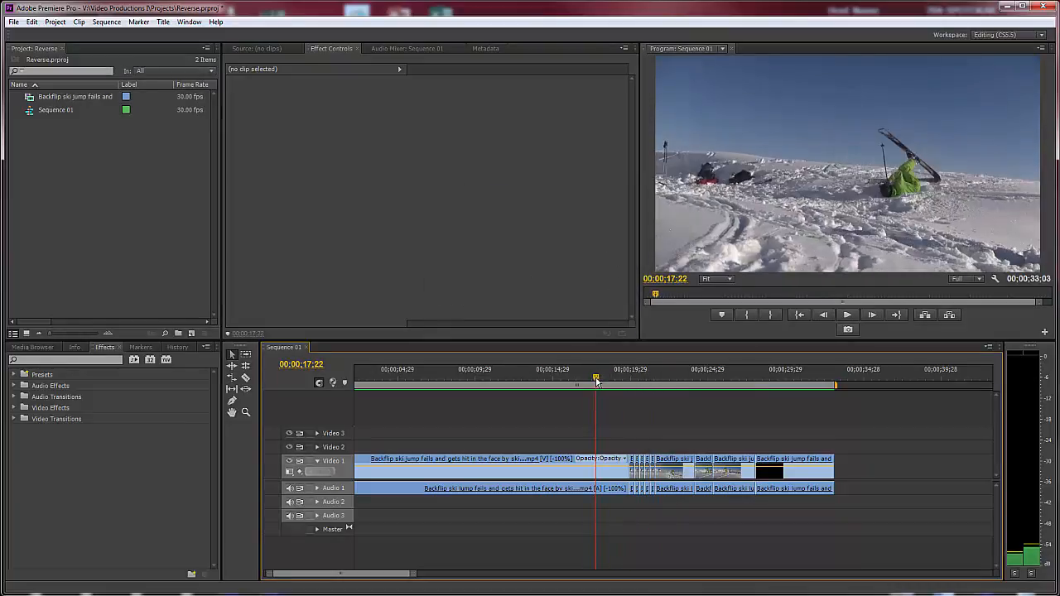
key(space)
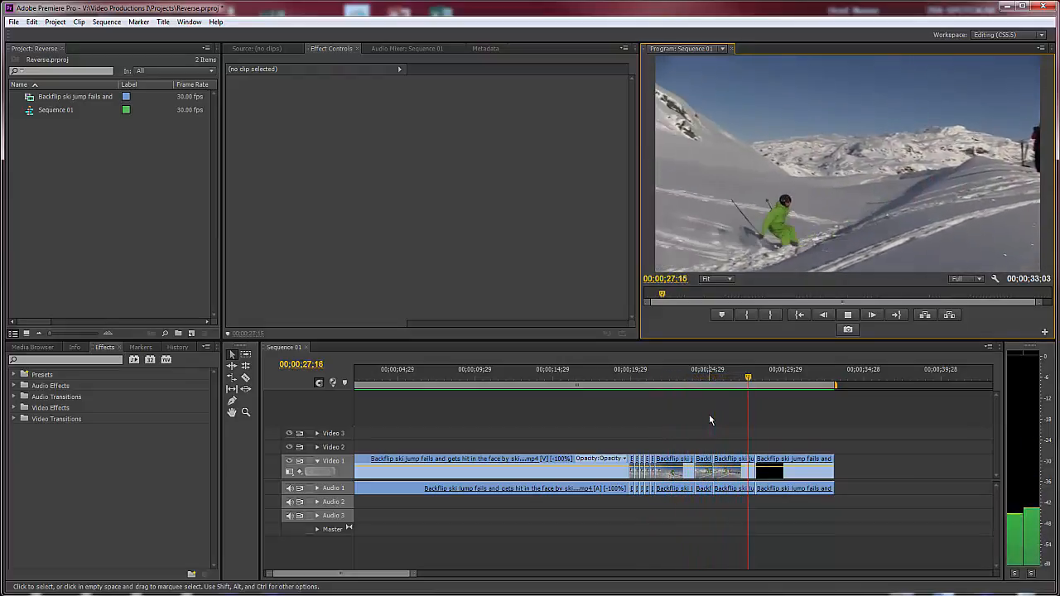
click(849, 315)
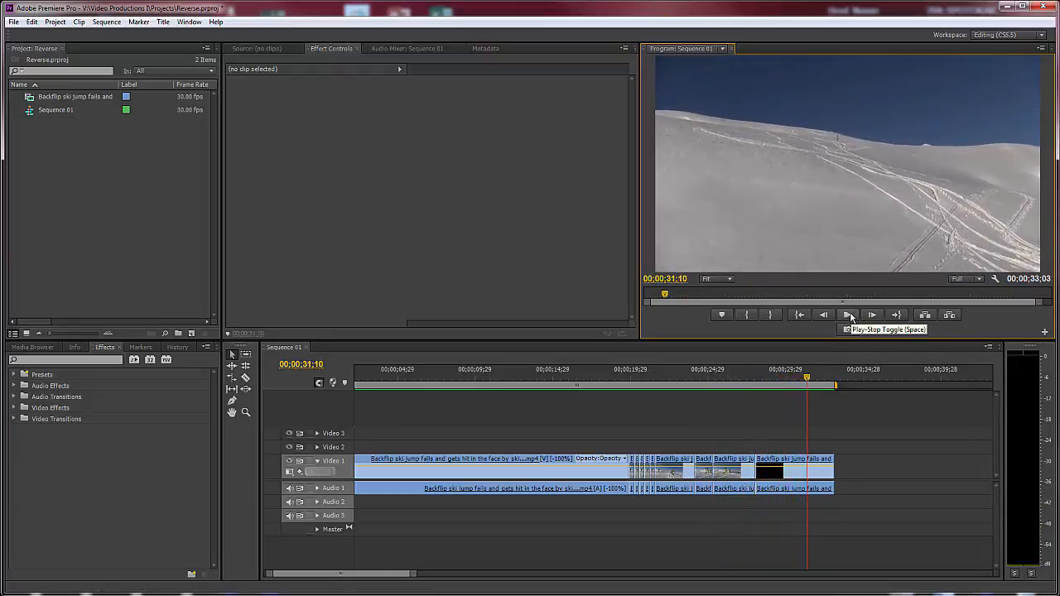